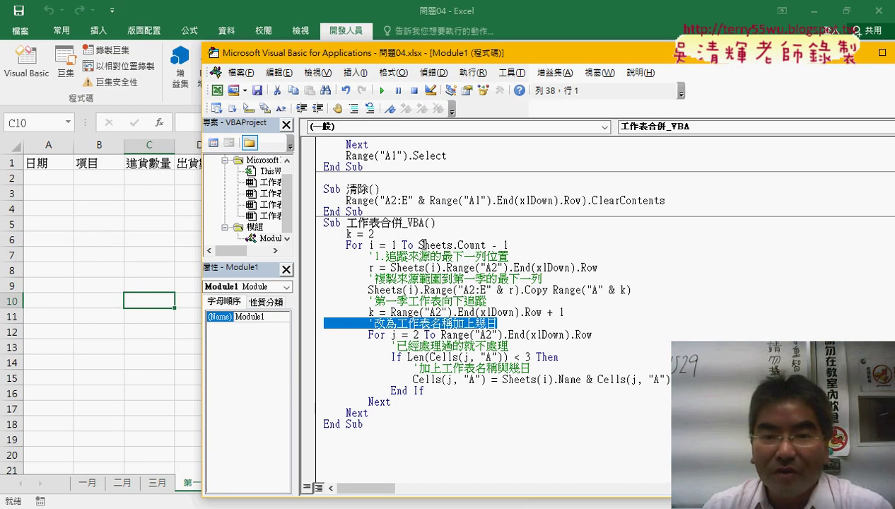
- Comment out the For j date-prefixing loop and run the 工作表合併_VBA merge macro
left_click(442, 244)
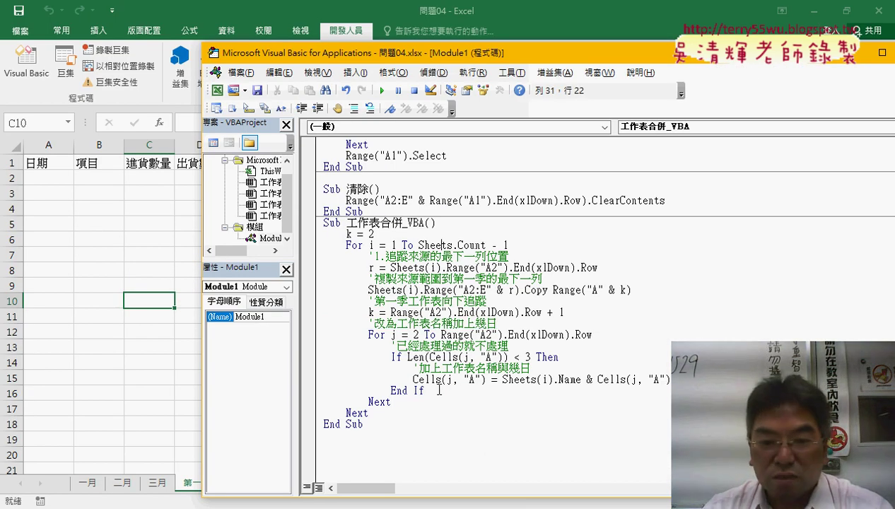
left_click_drag(390, 401, 324, 335)
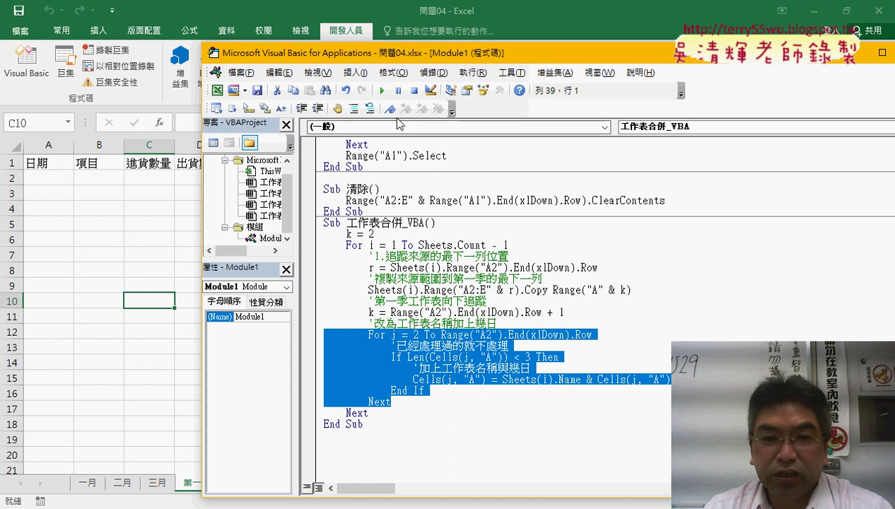
left_click(353, 108)
left_click(383, 259)
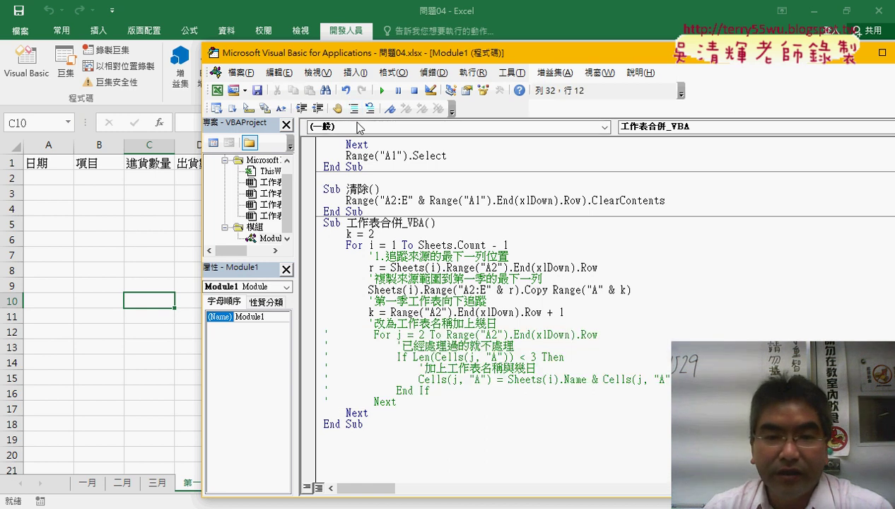
left_click(381, 91)
key("alt+F11")
left_click(64, 176)
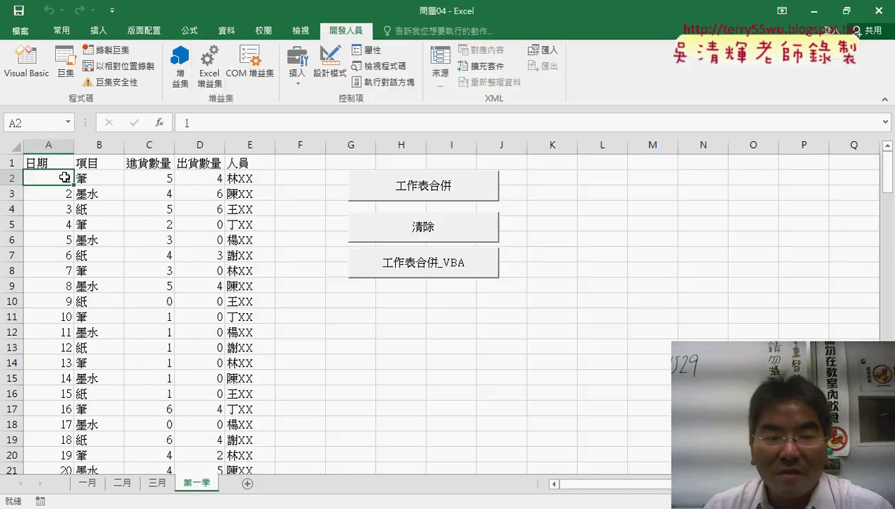
left_click(57, 194)
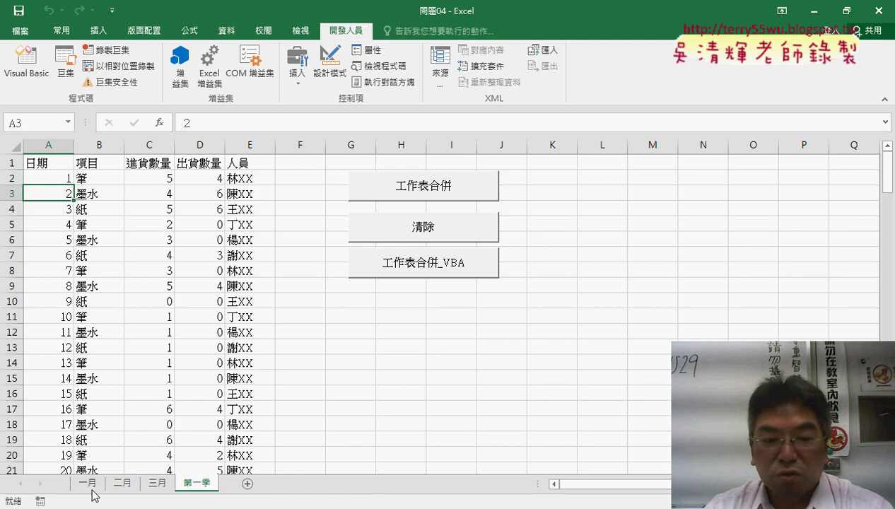
left_click(60, 177)
left_click(60, 193)
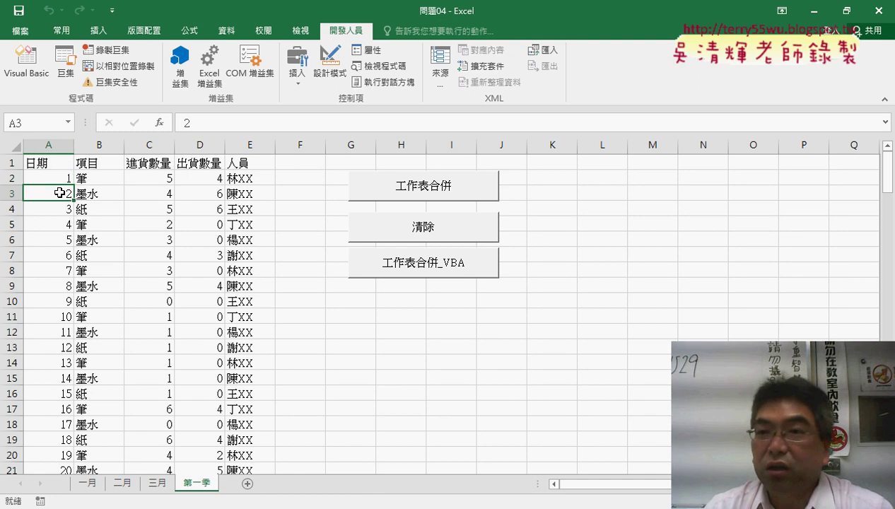
left_click(60, 209)
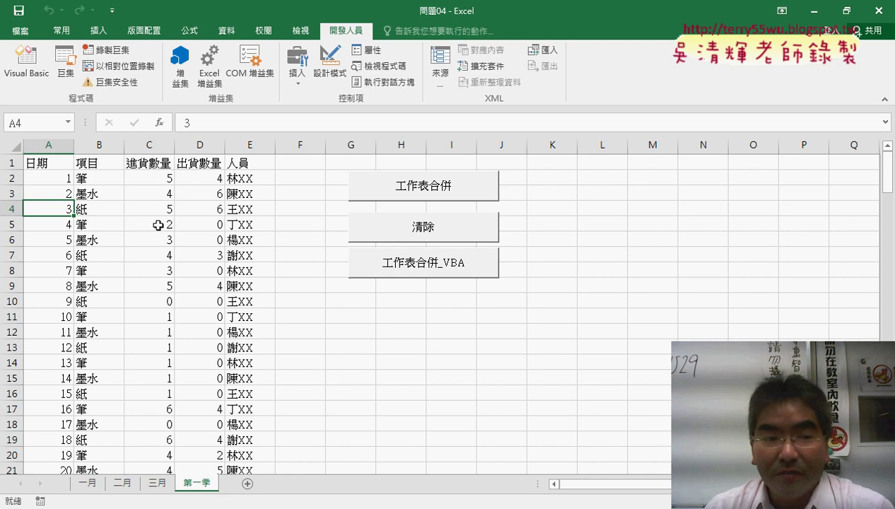
left_click(48, 145)
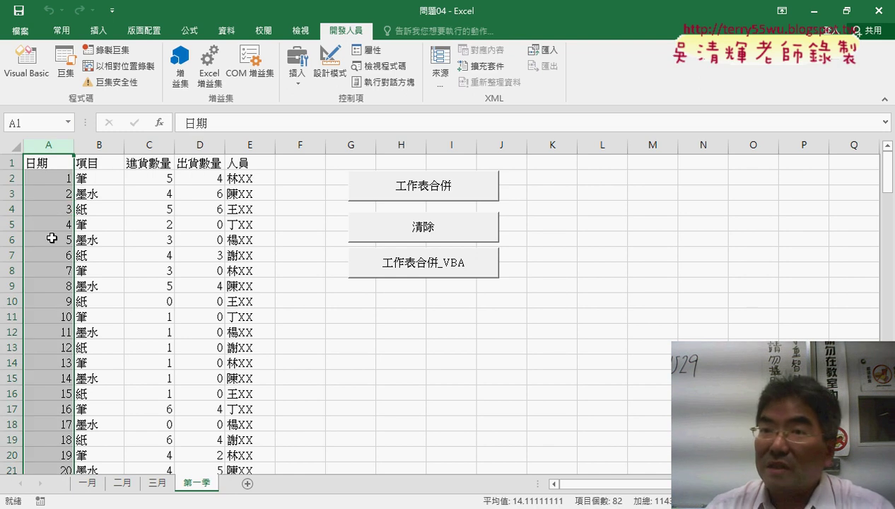
left_click(47, 180)
left_click(92, 484)
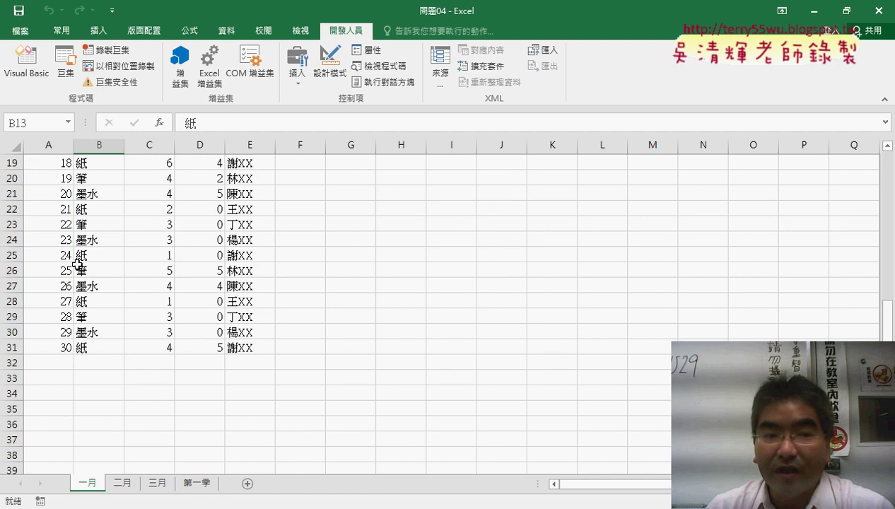
scroll(88, 335, "up", 2)
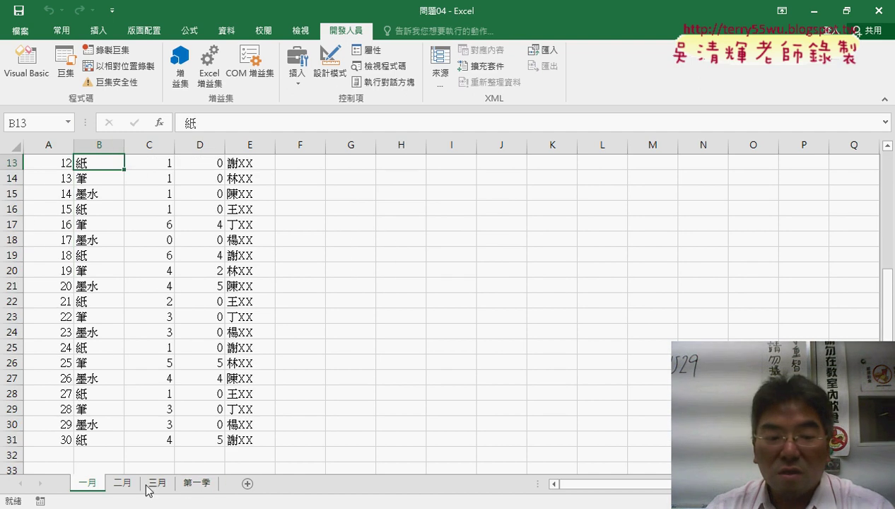
left_click(201, 485)
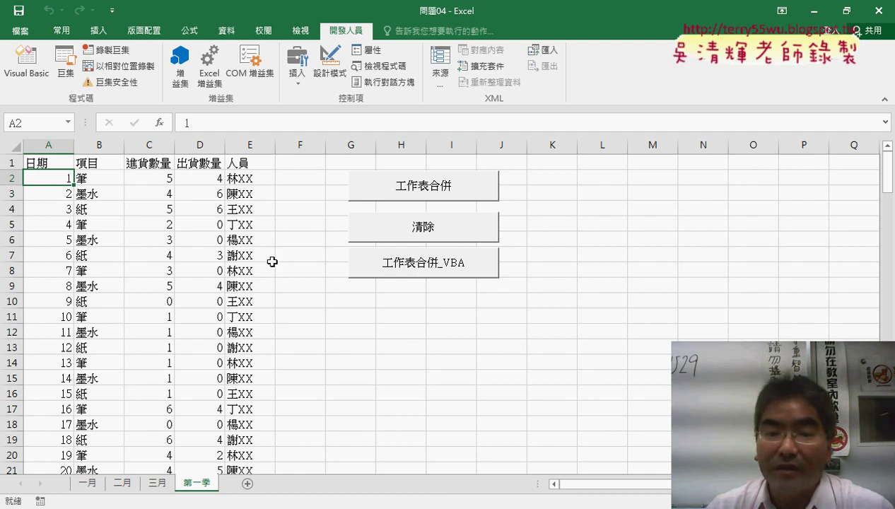
- Open the 工作表合併_VBA button's assigned macro code through 指定巨集 > 編輯
right_click(410, 272)
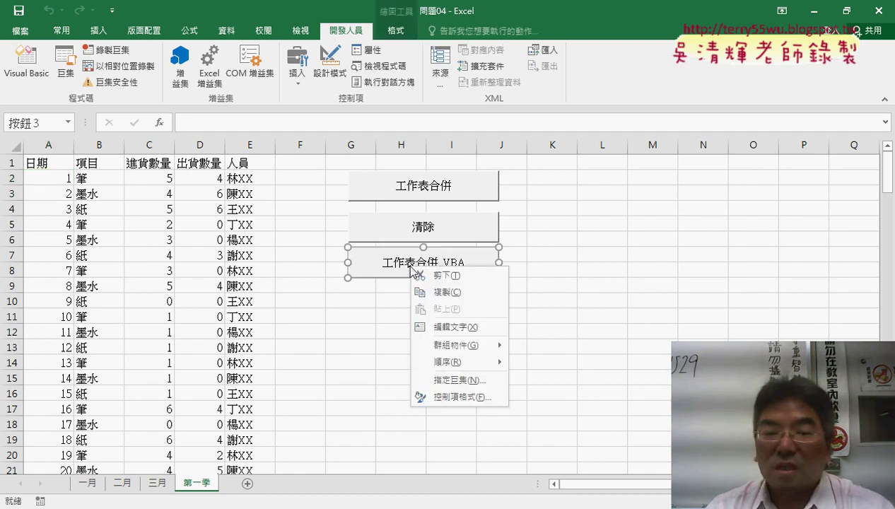
left_click(435, 362)
left_click(562, 265)
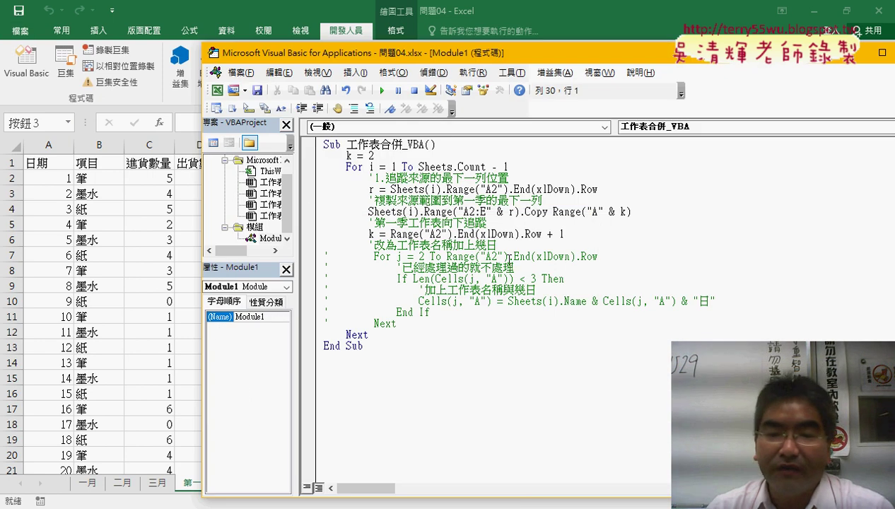
- Uncomment the For j date-prefixing loop and rerun the merge macro
left_click_drag(398, 322, 297, 254)
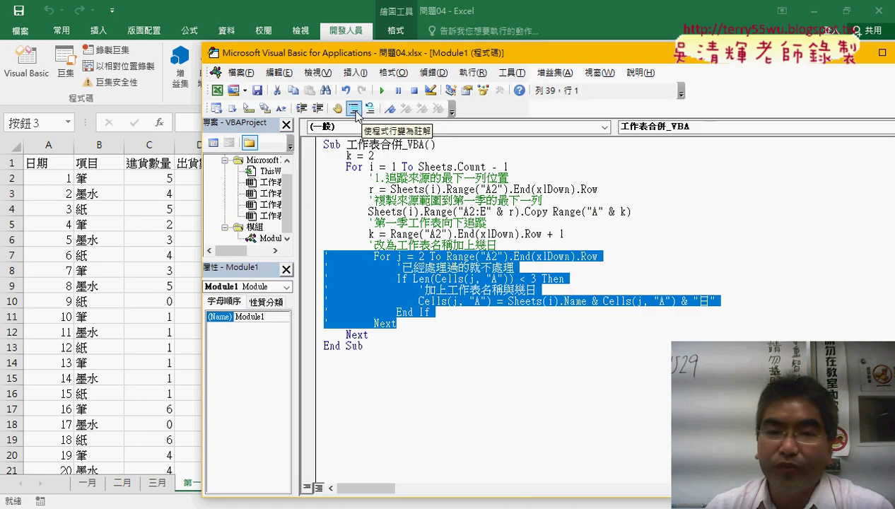
left_click(371, 110)
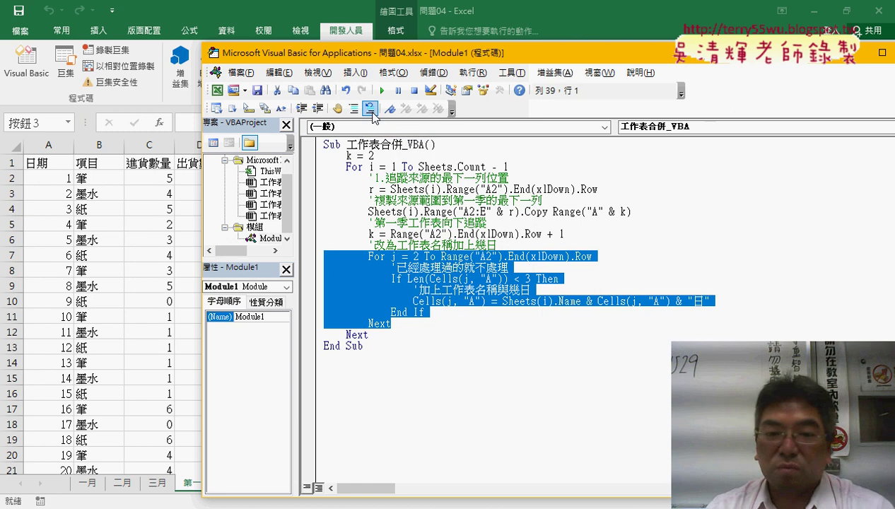
left_click(382, 92)
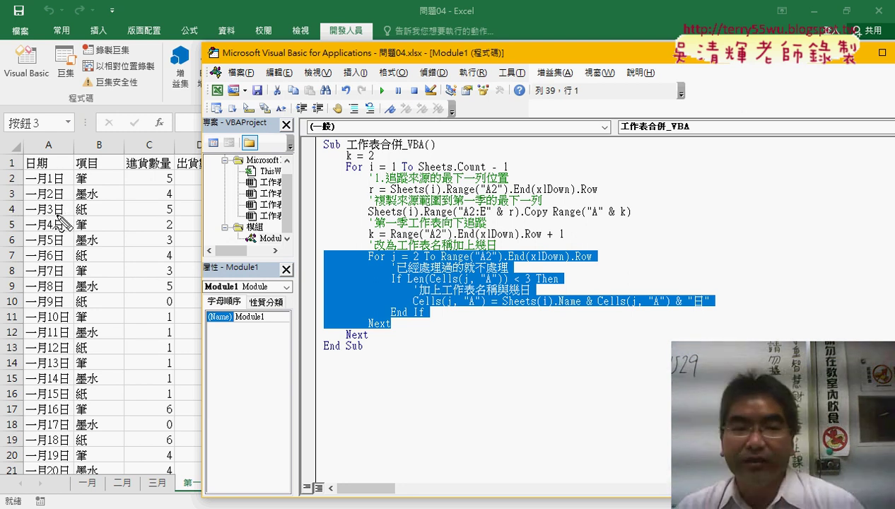
left_click_drag(65, 185, 67, 173)
left_click_drag(141, 131, 59, 179)
left_click_drag(73, 149, 60, 176)
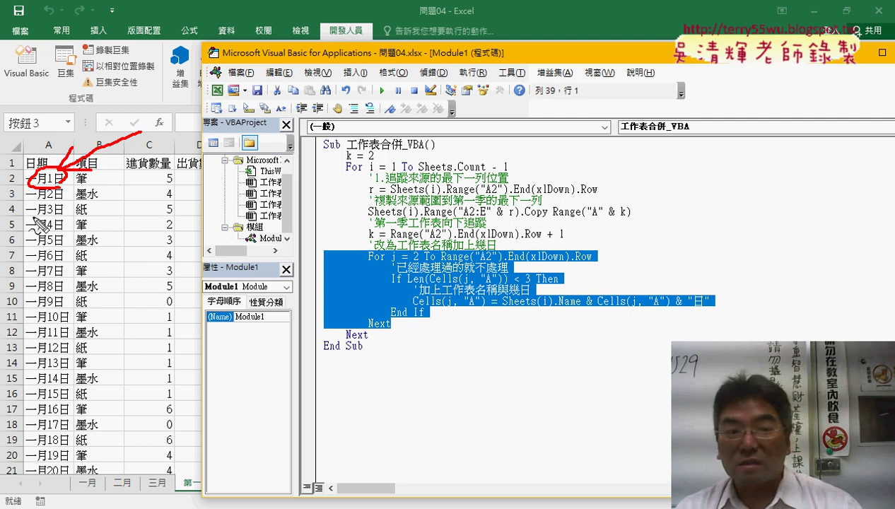
left_click_drag(70, 182, 316, 309)
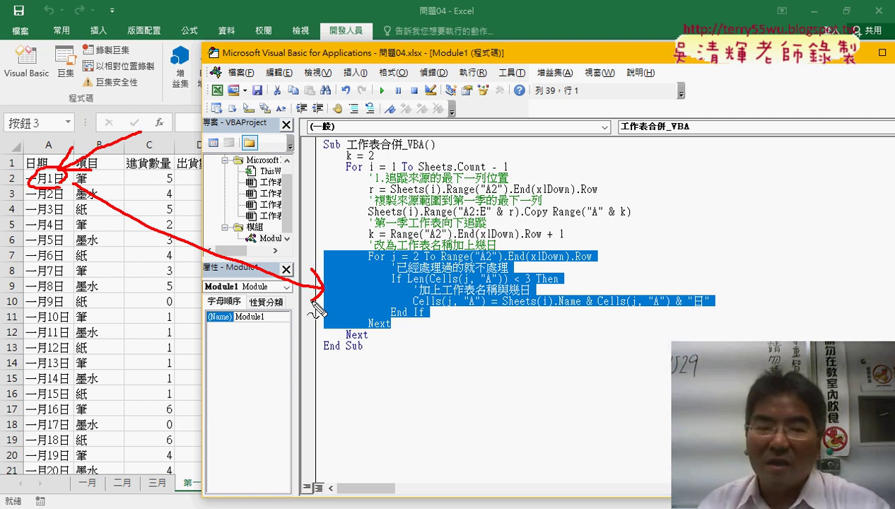
key("Escape")
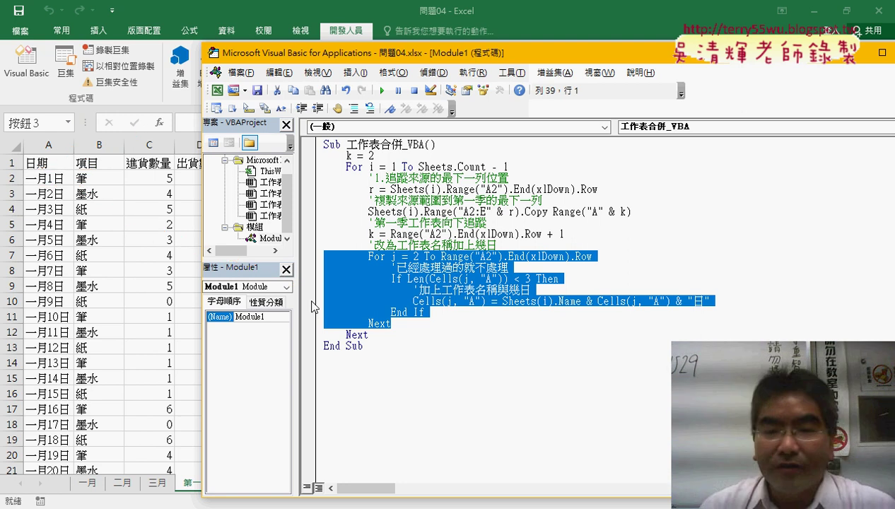
left_click_drag(318, 332, 312, 244)
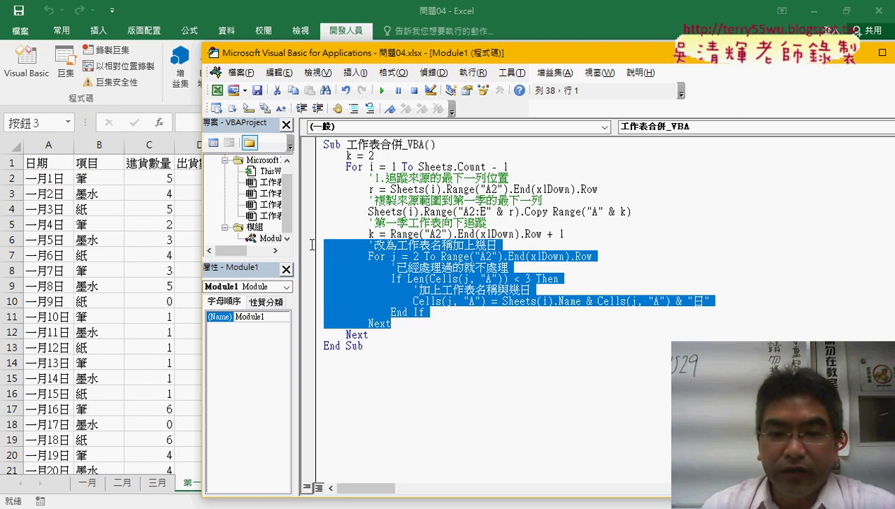
- Delete the date-prefixing loop and highlight the range-copy and k row-tracking lines
key("Delete")
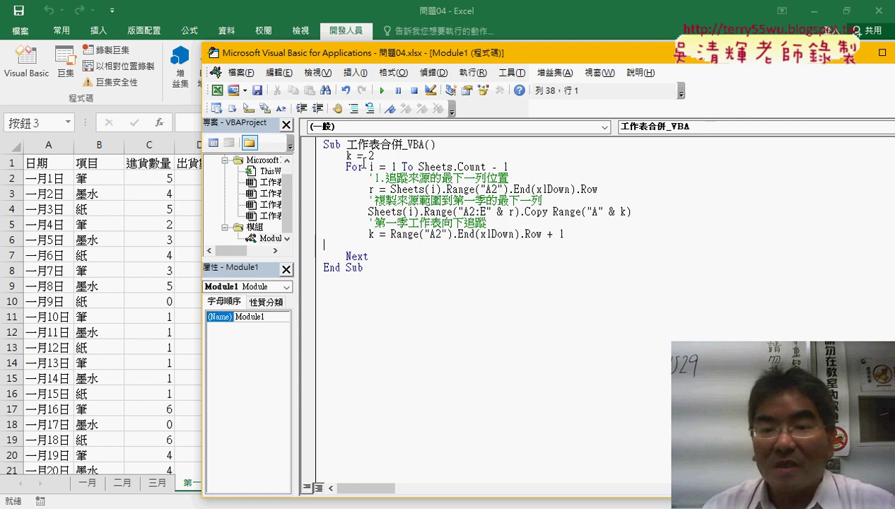
left_click_drag(633, 213, 366, 212)
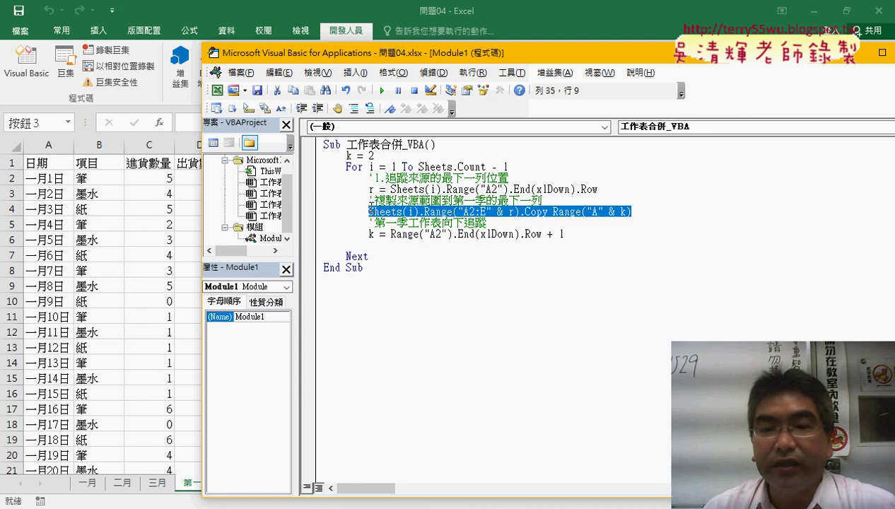
left_click_drag(566, 234, 363, 239)
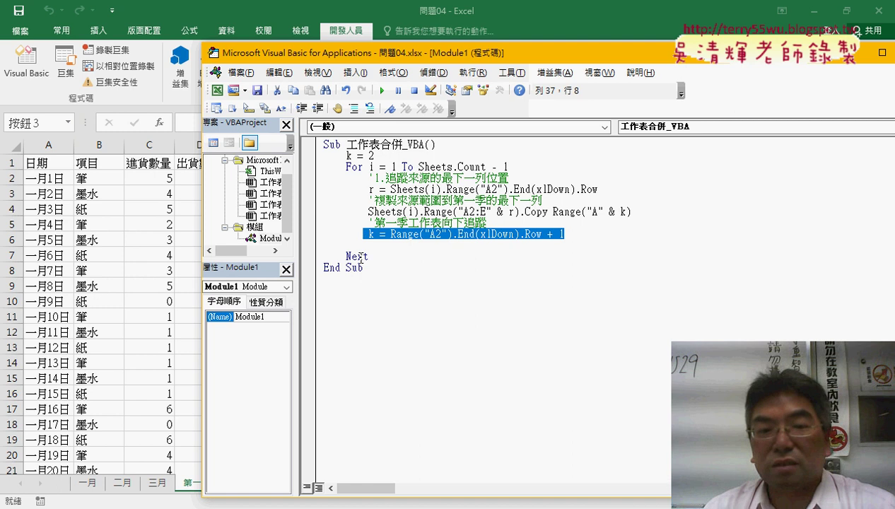
left_click(359, 256)
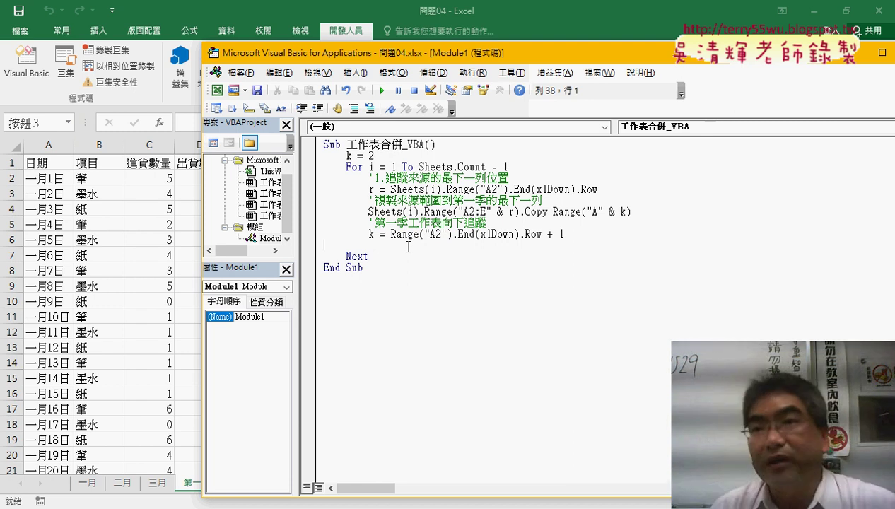
- Restore the loop, then strip its header, If test, End If and Next lines around Cells
key("ctrl+z")
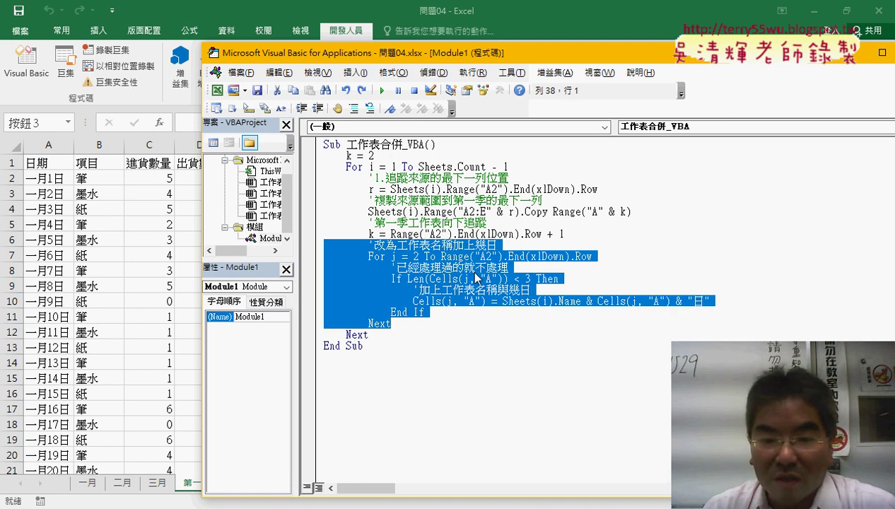
left_click(476, 279)
mouse_move(559, 278)
left_mouse_down()
mouse_move(311, 250)
mouse_move(303, 261)
left_mouse_up()
key("Delete")
key("BackSpace")
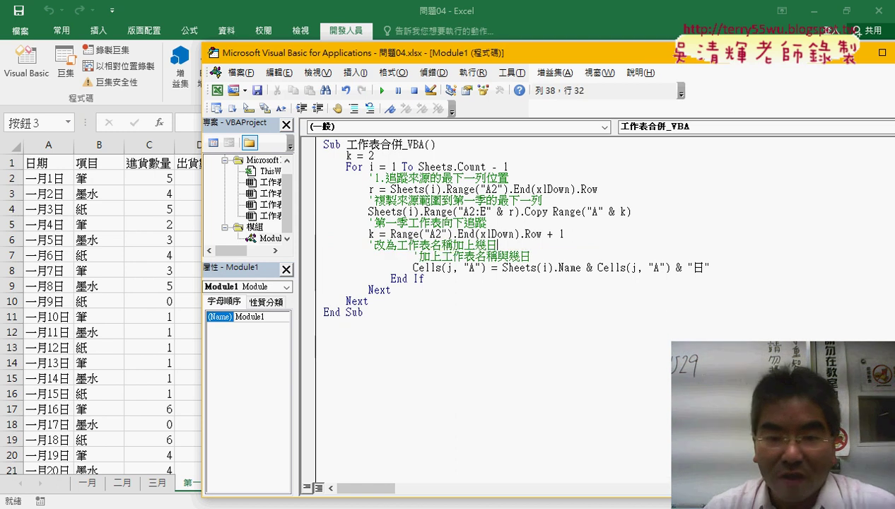
left_click_drag(391, 290, 311, 279)
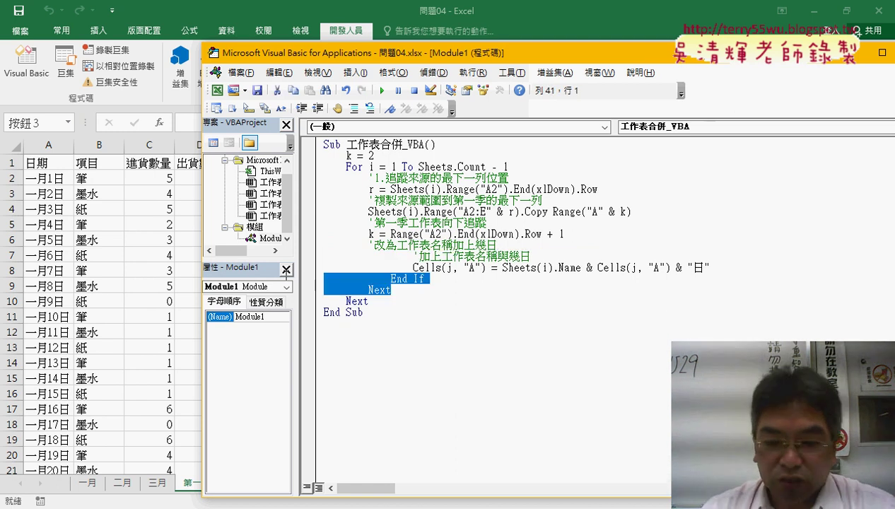
key("Delete")
key("BackSpace")
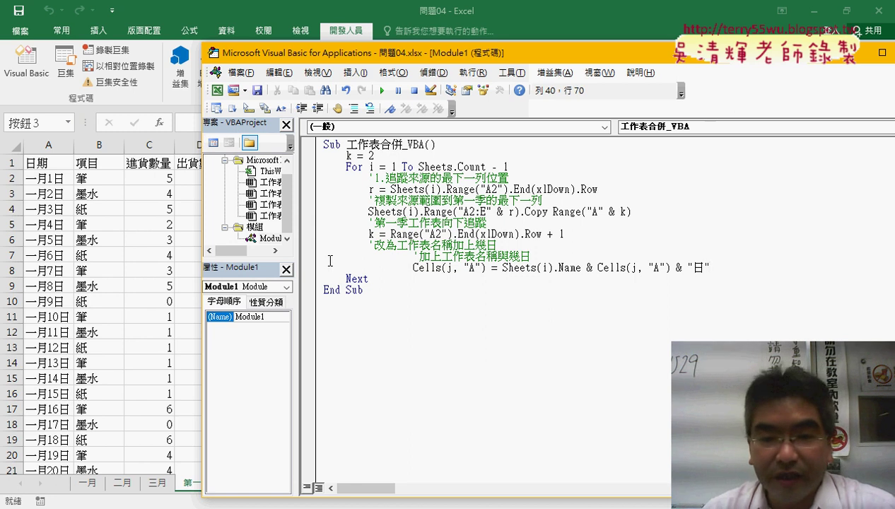
key("BackSpace")
key("BackSpace")
key("BackSpace")
key("BackSpace")
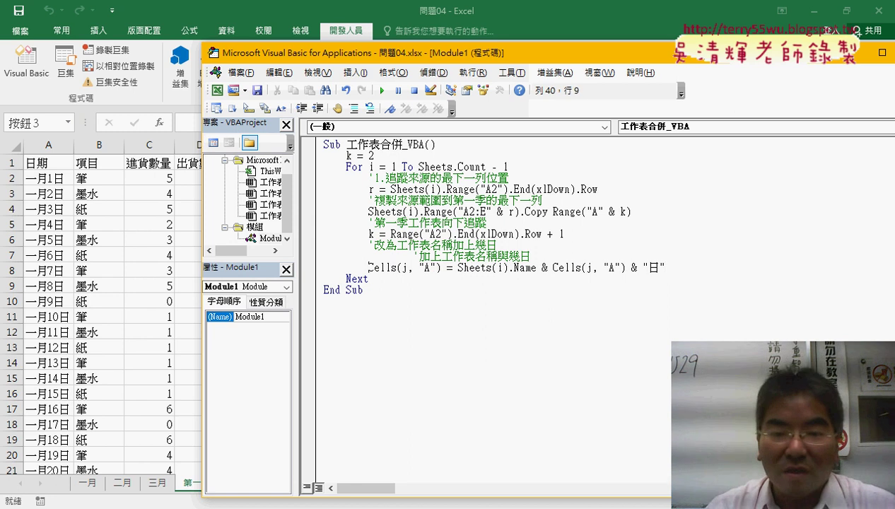
key("BackSpace")
key("BackSpace")
key("BackSpace")
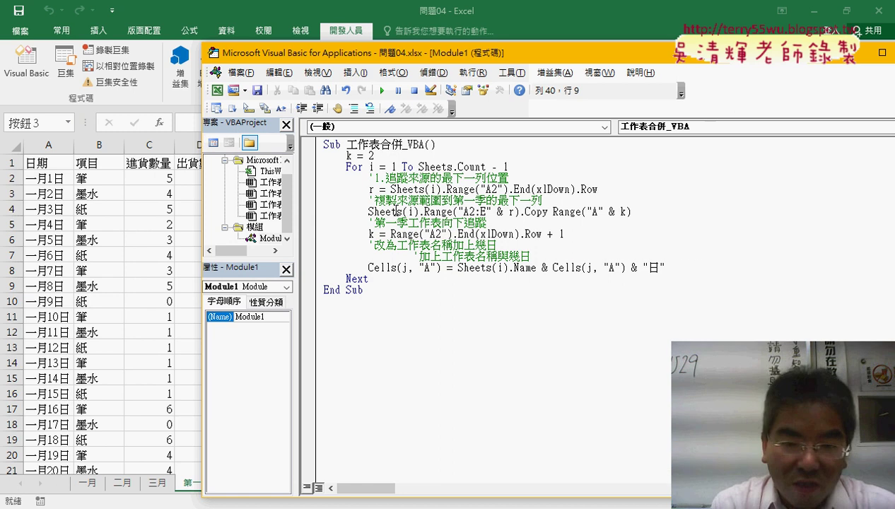
key("Tab")
key("End")
key("Return")
- Undo to the For j loop, remove the comment, If Len and End If lines, and outdent Cells
key("ctrl+z")
key("ctrl+z")
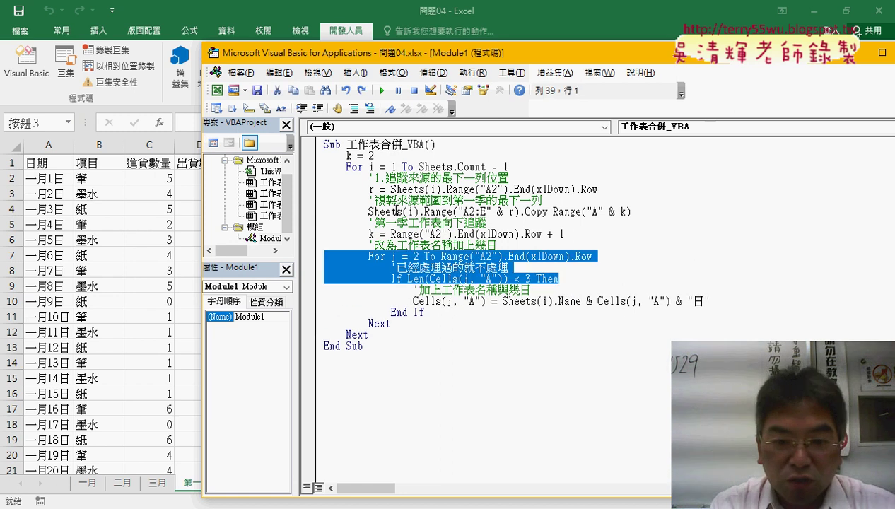
left_click_drag(558, 278, 314, 258)
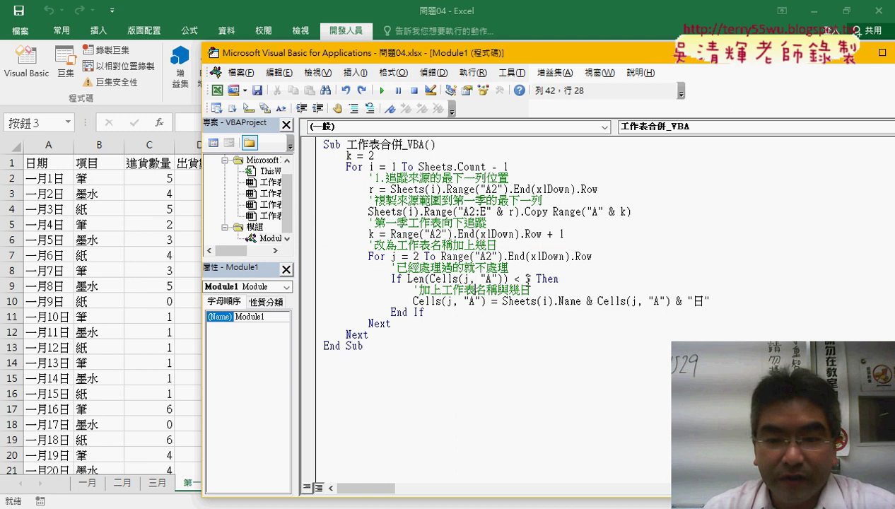
key("shift+Down")
key("Delete")
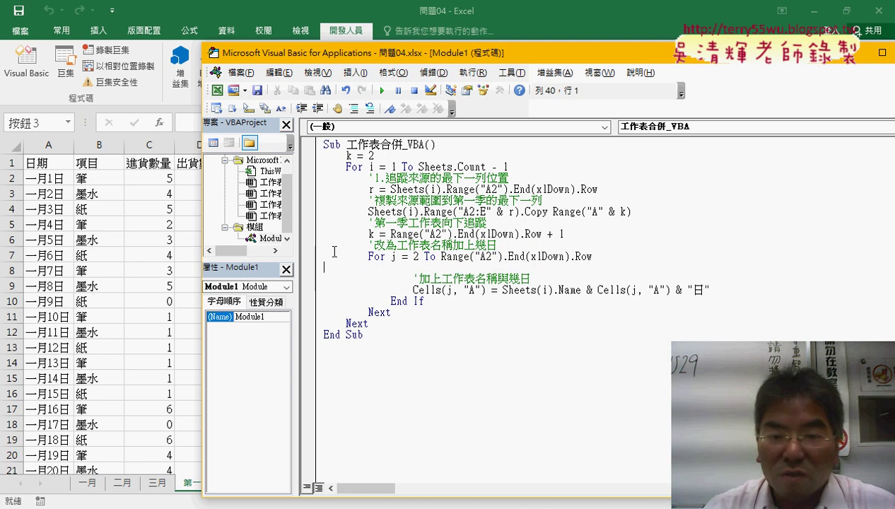
key("Delete")
left_click_drag(424, 289, 312, 290)
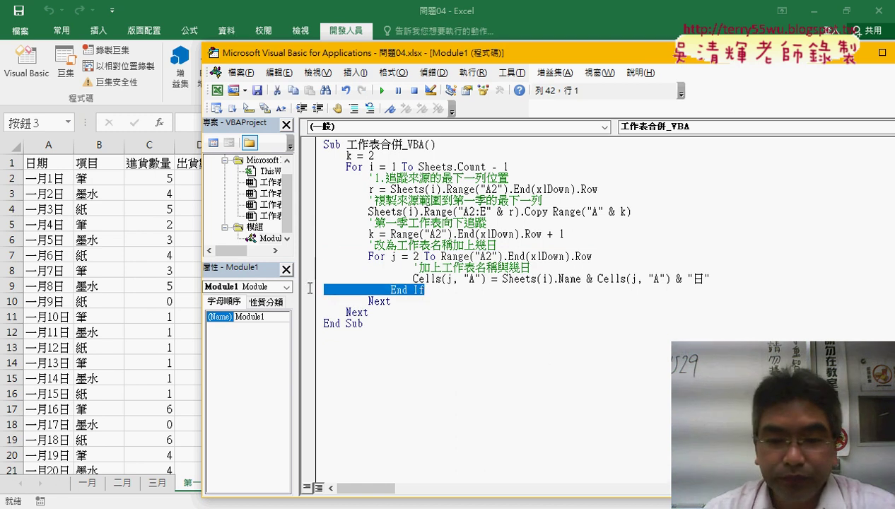
key("BackSpace")
key("BackSpace")
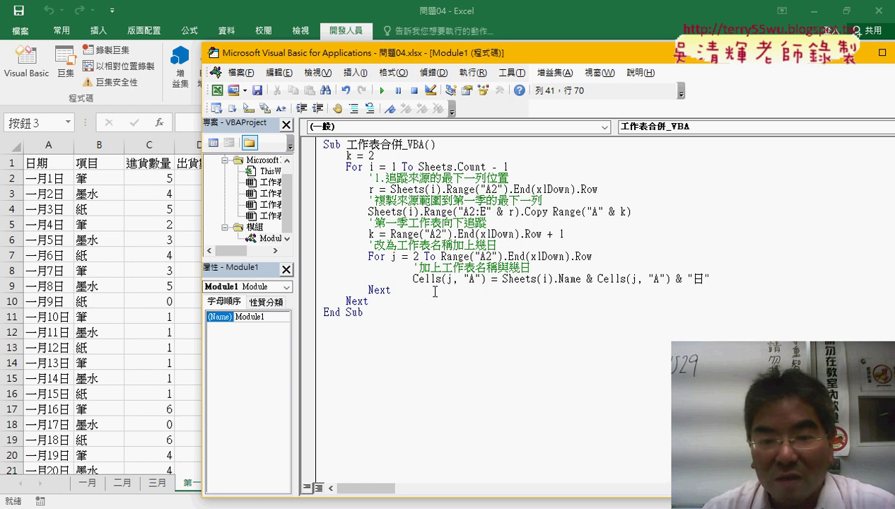
left_click(413, 278)
key("shift+Tab")
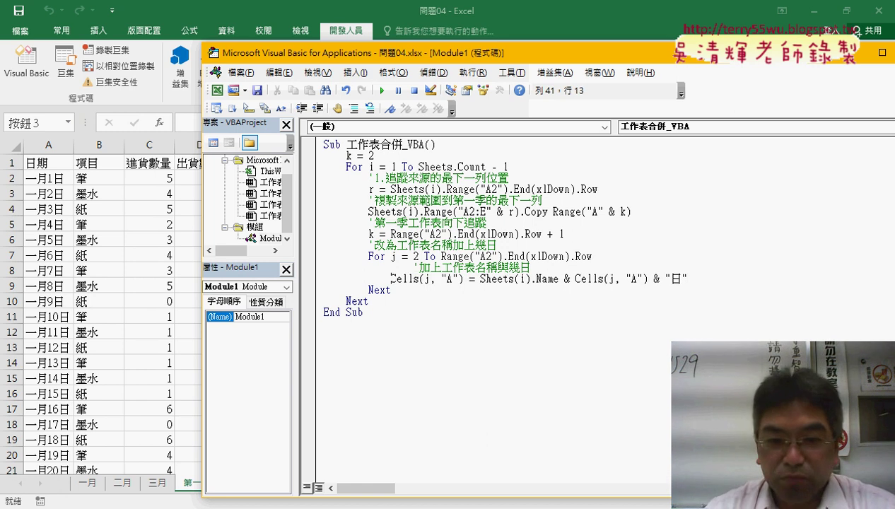
scroll(433, 170, "up", 1)
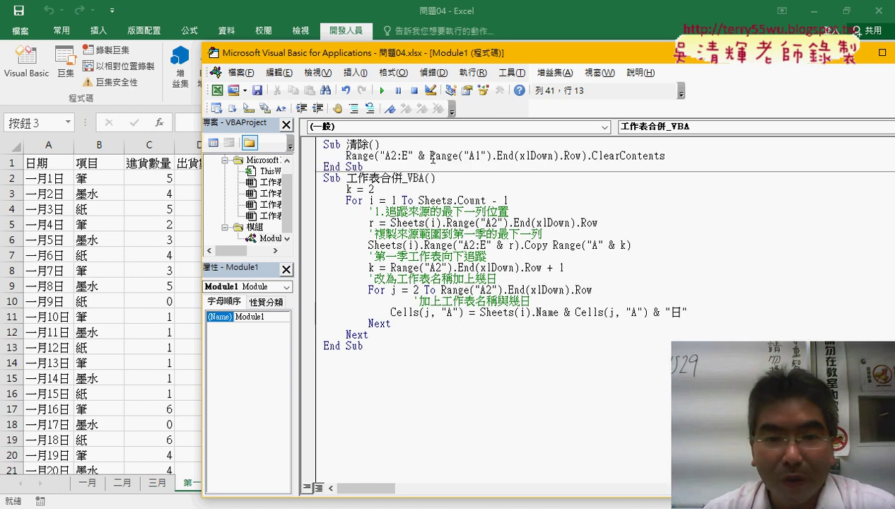
- Clear 第一季 with 清除, set a breakpoint on the For j line, and run the merge macro to it
left_click(432, 158)
left_click(381, 91)
left_click(417, 289)
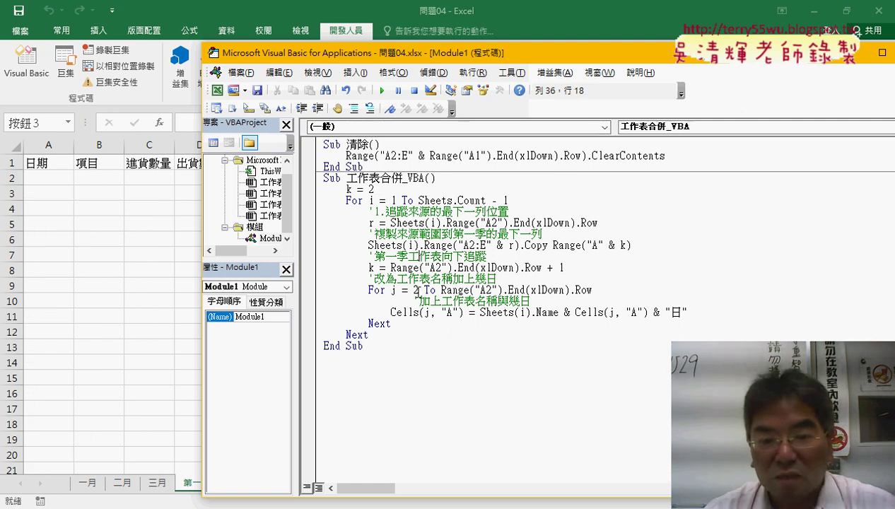
left_click(307, 290)
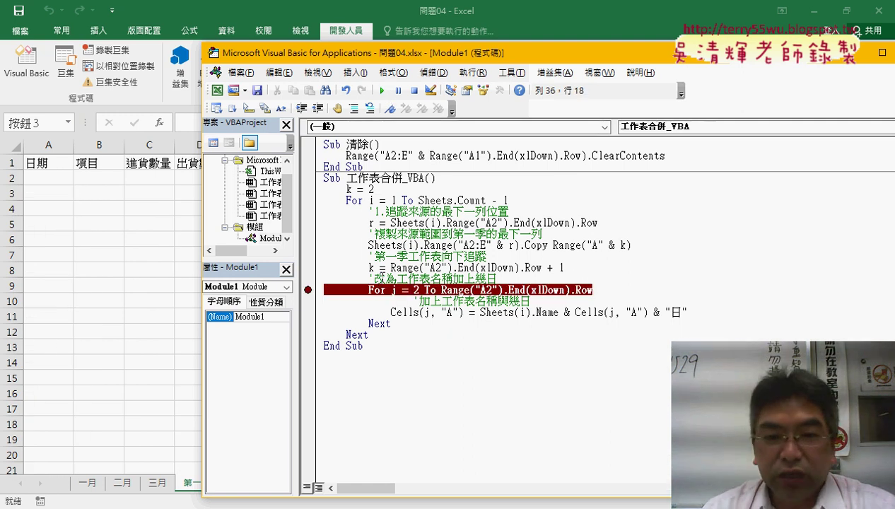
left_click(380, 90)
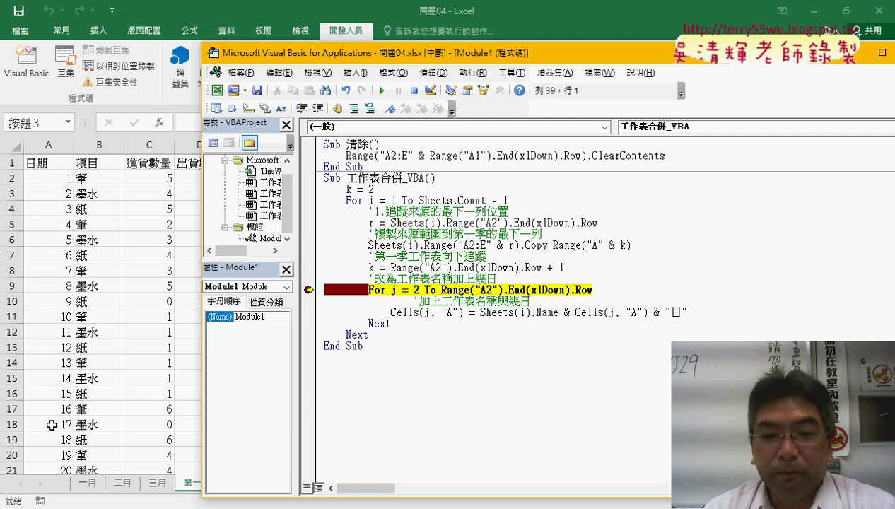
- Highlight Cells(j, "A"), Sheets(i).Name and the whole Cells assignment to explain them
left_click_drag(463, 312, 393, 313)
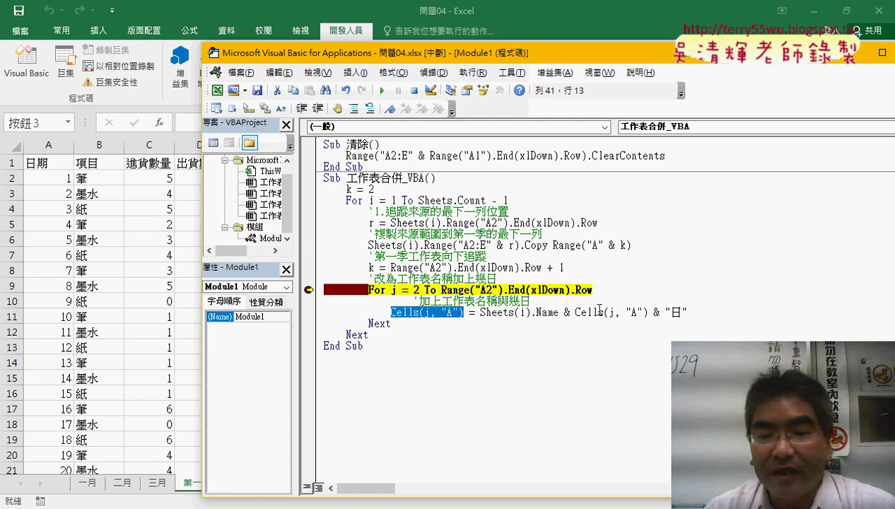
left_click_drag(557, 313, 480, 315)
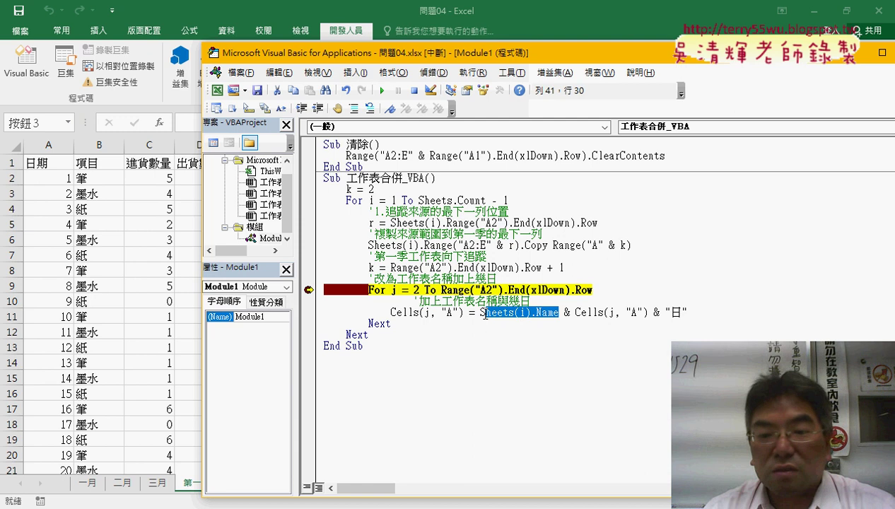
mouse_move(598, 313)
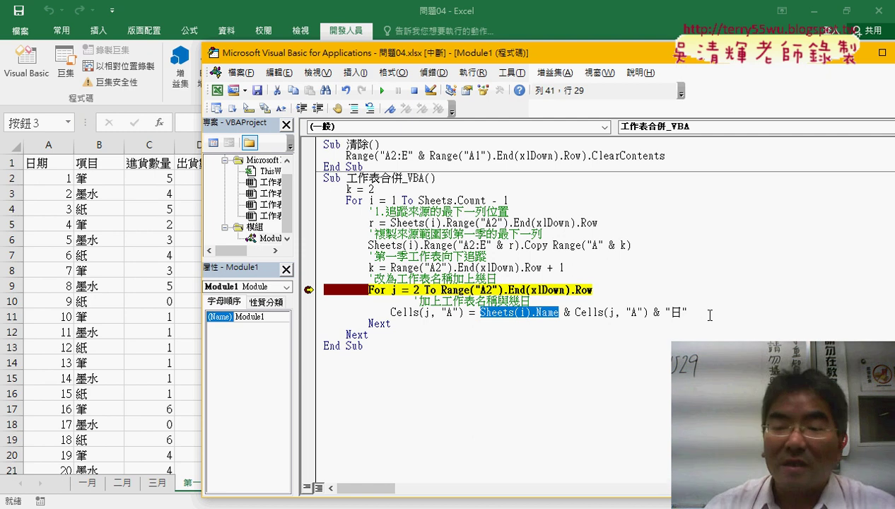
left_click_drag(706, 315, 391, 312)
- Delete the Cells assignment and highlight the r, copy, k lines and the loop's end-row expression
key("Delete")
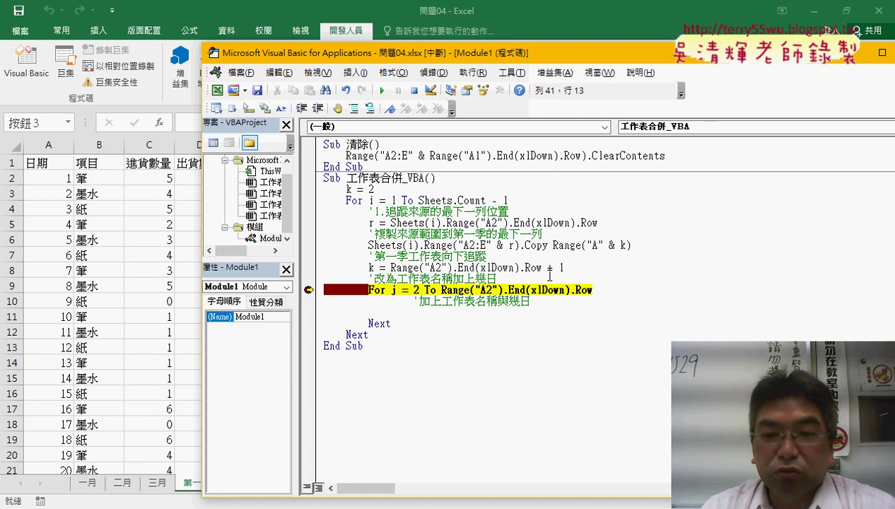
left_click_drag(578, 270, 312, 223)
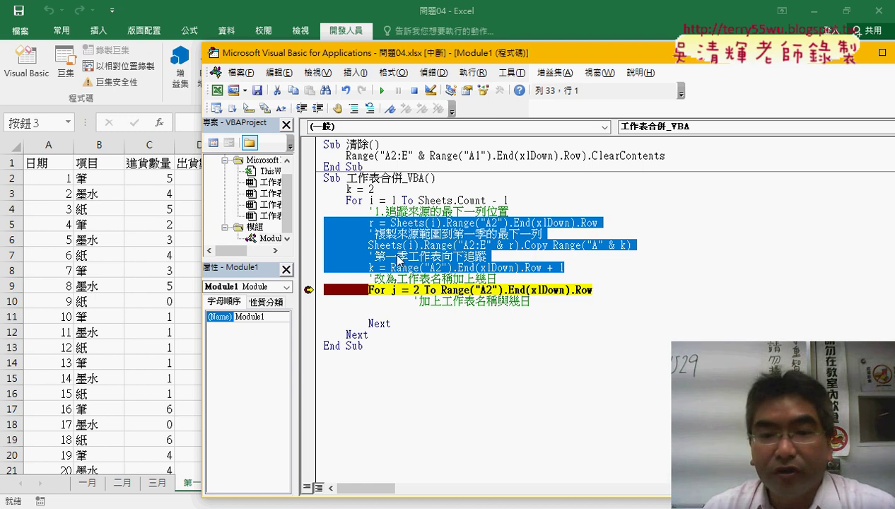
left_click_drag(441, 290, 592, 290)
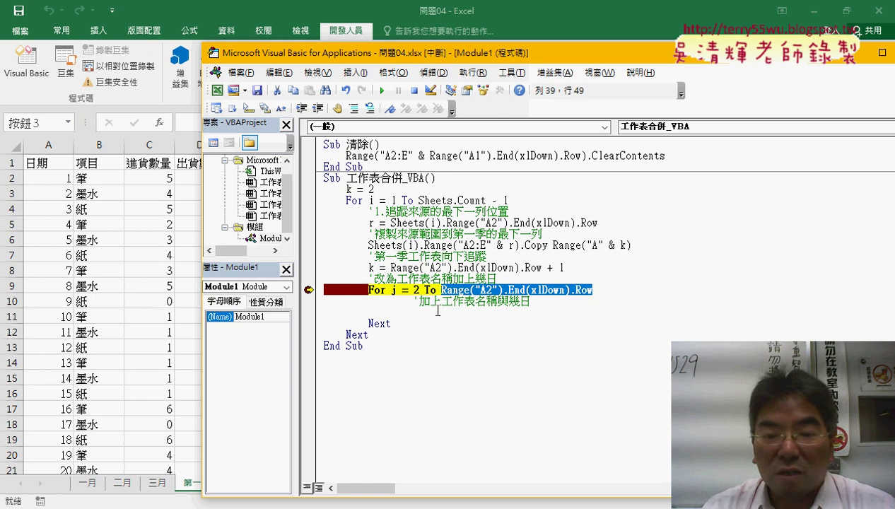
- Type cells(j,"A")= on the blank line inside the For j loop
left_click(437, 311)
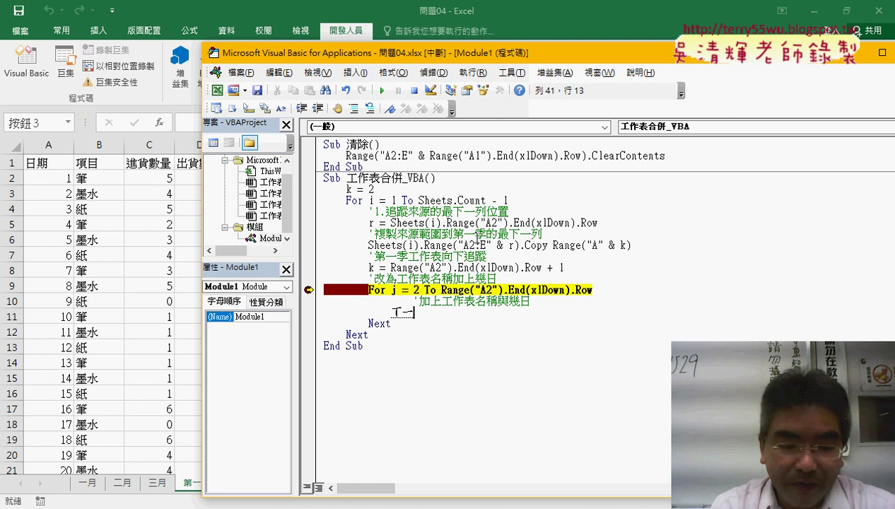
type("cek")
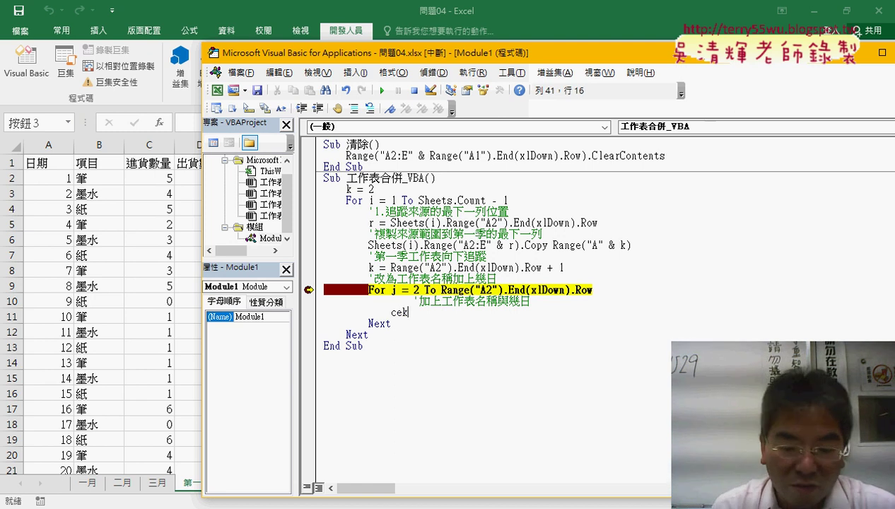
key("BackSpace")
type("lls")
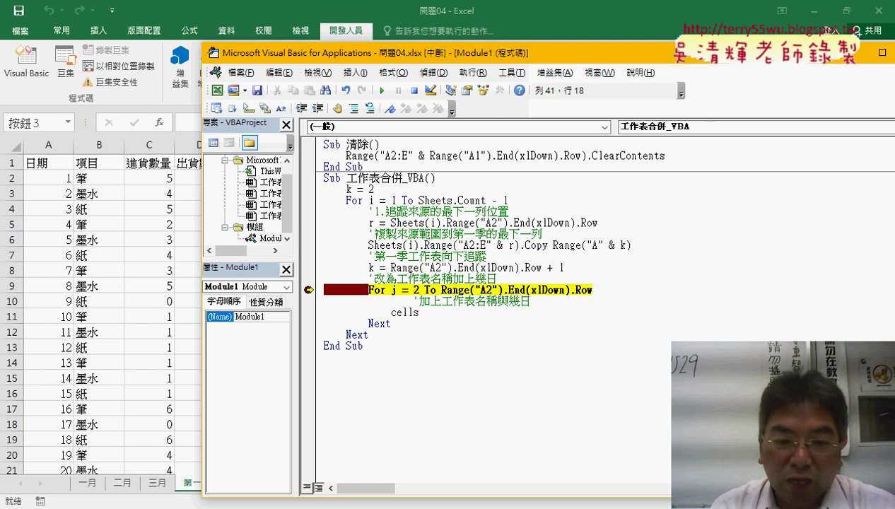
type("(j")
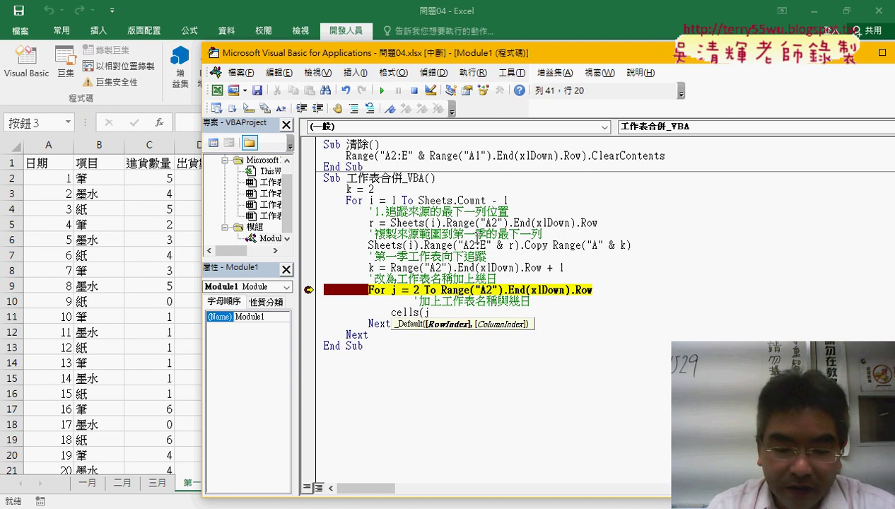
type(",\"")
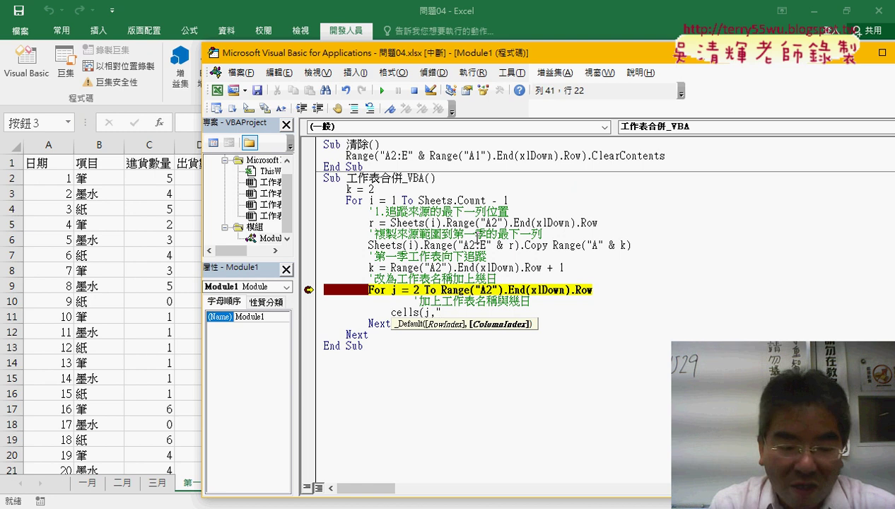
type("A\")")
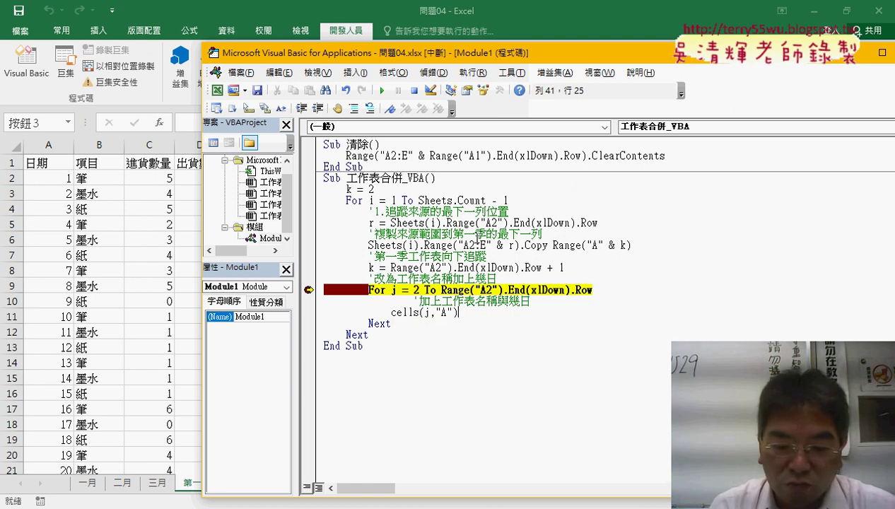
type("=")
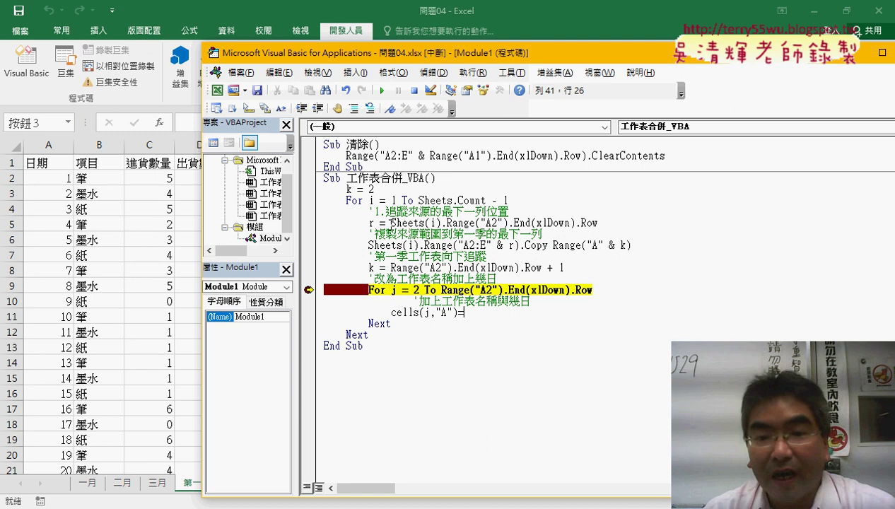
- Dismiss the compile error and extend the line to cells(j,"A")=Sheets(i).name &
left_click(445, 224)
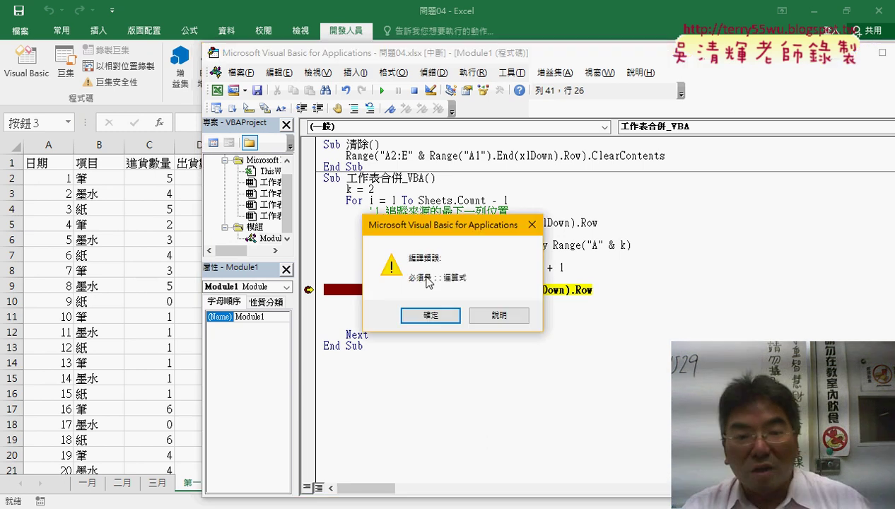
left_click(430, 316)
left_click_drag(390, 223, 442, 223)
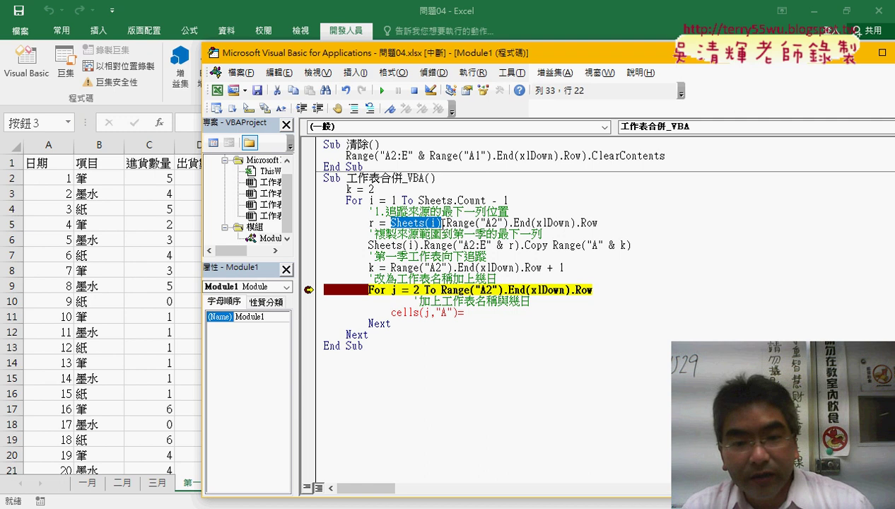
key("ctrl+c")
left_click(467, 315)
key("ctrl+v")
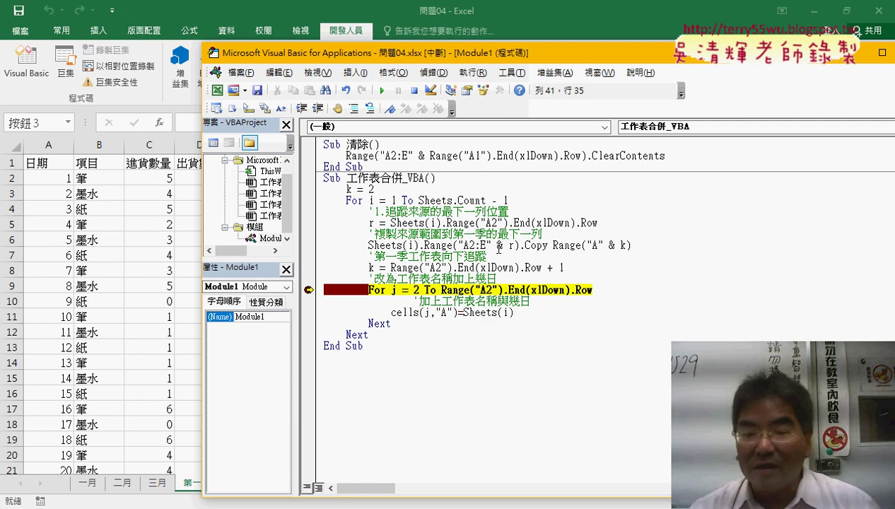
type(".")
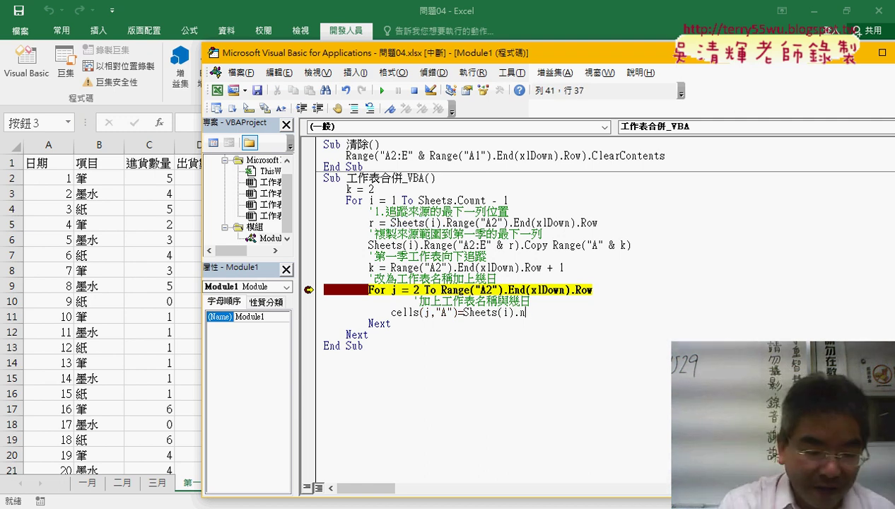
type("name")
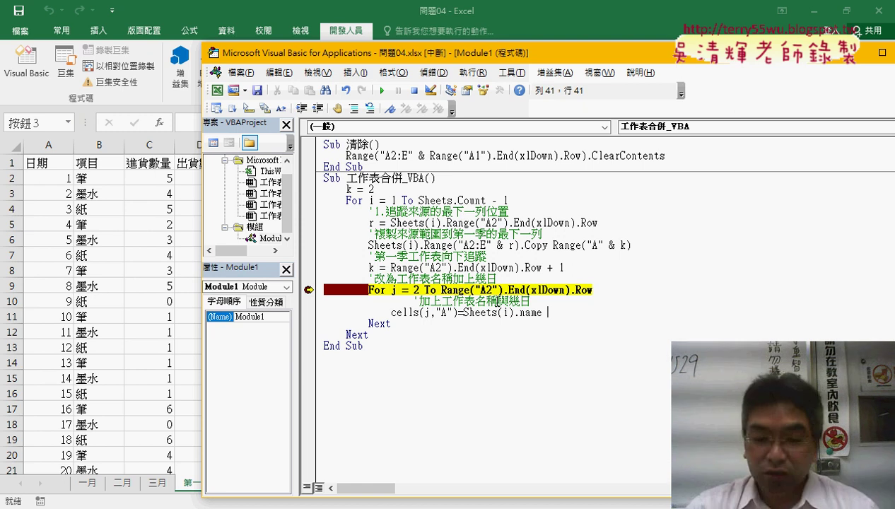
type("&")
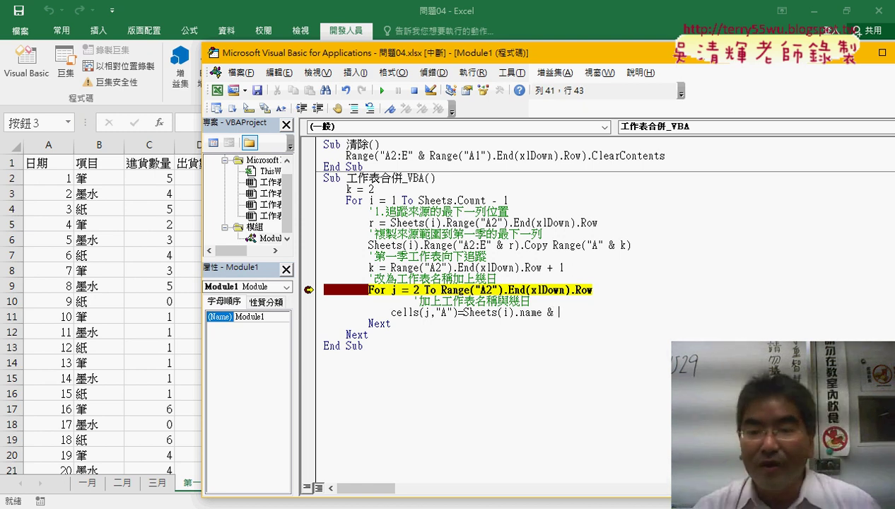
- Append Cells(j, "A") & "日" to complete the assignment and let VBA reformat it
mouse_move(458, 312)
left_mouse_down()
mouse_move(391, 312)
mouse_move(558, 311)
left_mouse_up()
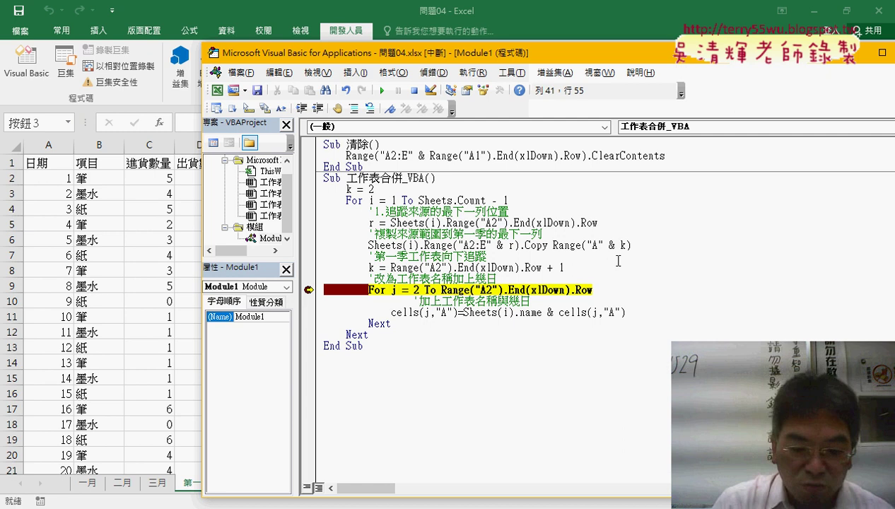
type(" & ")
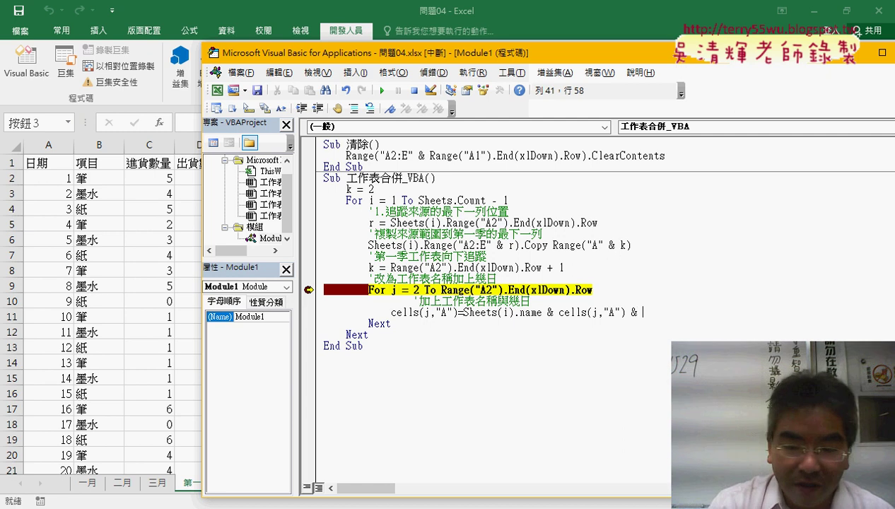
type("\"j")
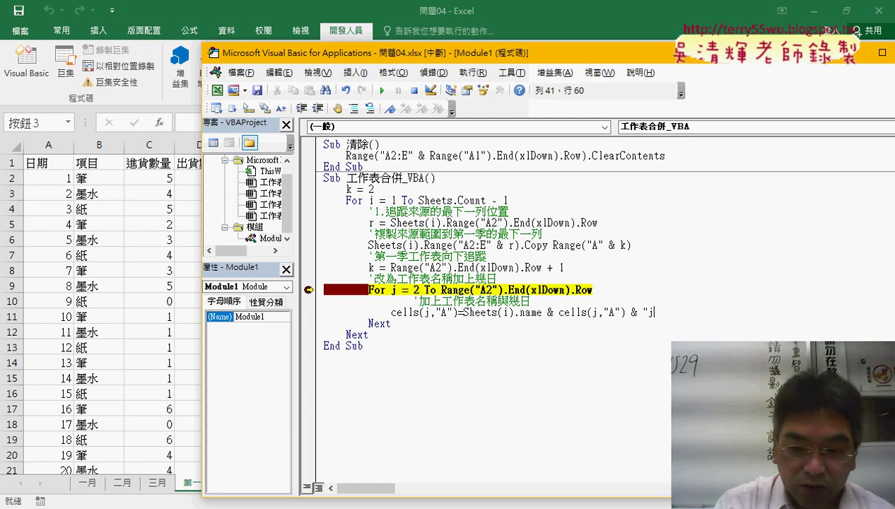
key("BackSpace")
type("日")
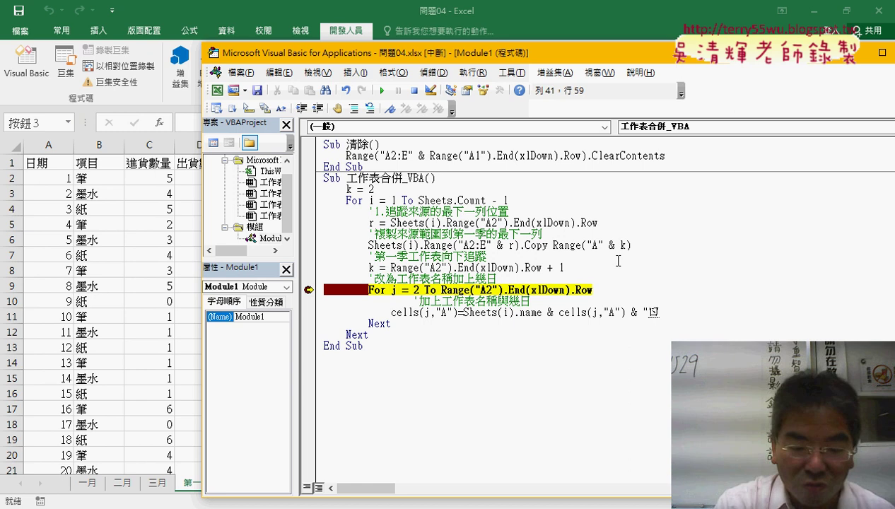
key("Return")
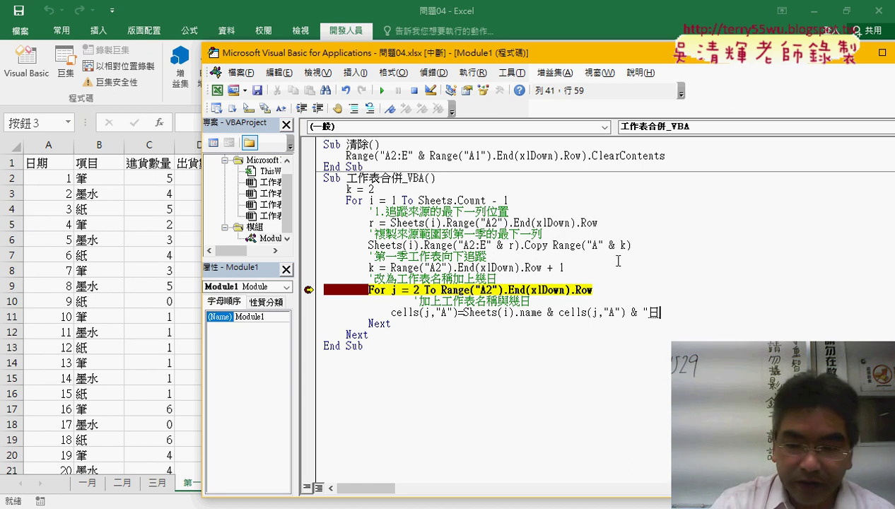
type("\"")
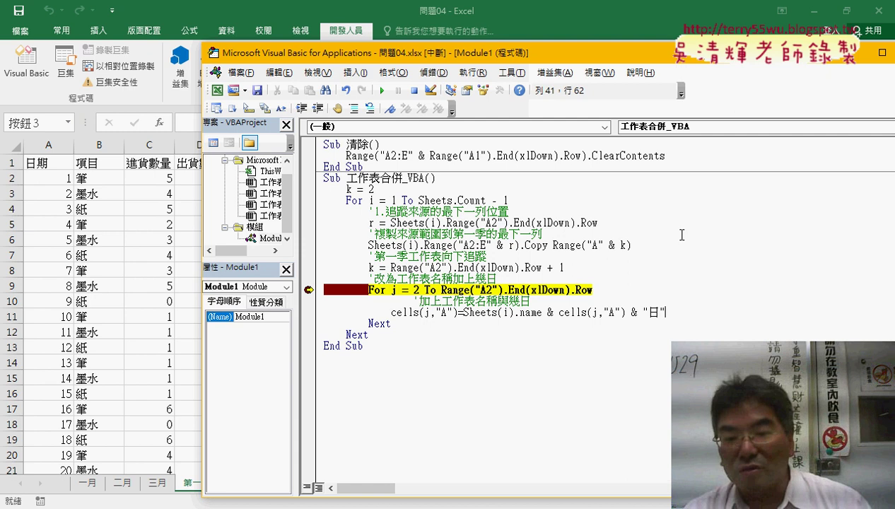
left_click(675, 232)
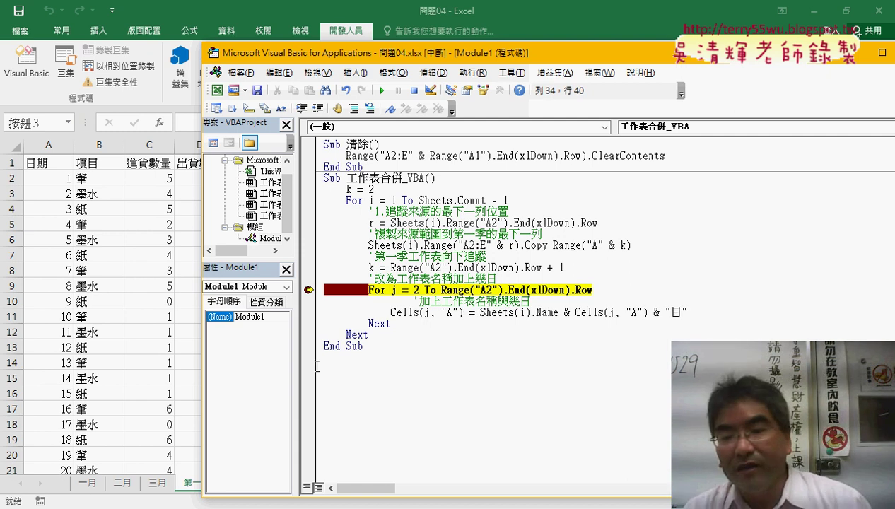
- Step through the Cells line with F8, turning A2 into 一月1日 and filling A3 and A4
mouse_move(598, 311)
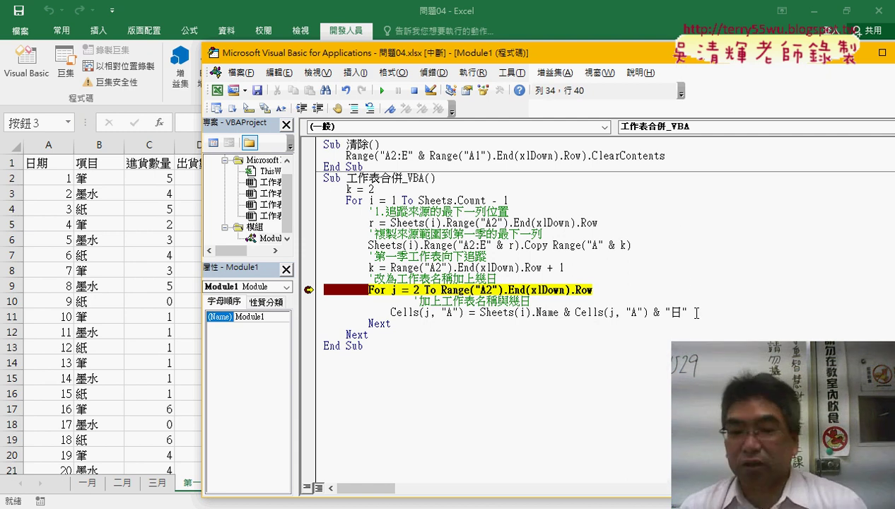
key("F8")
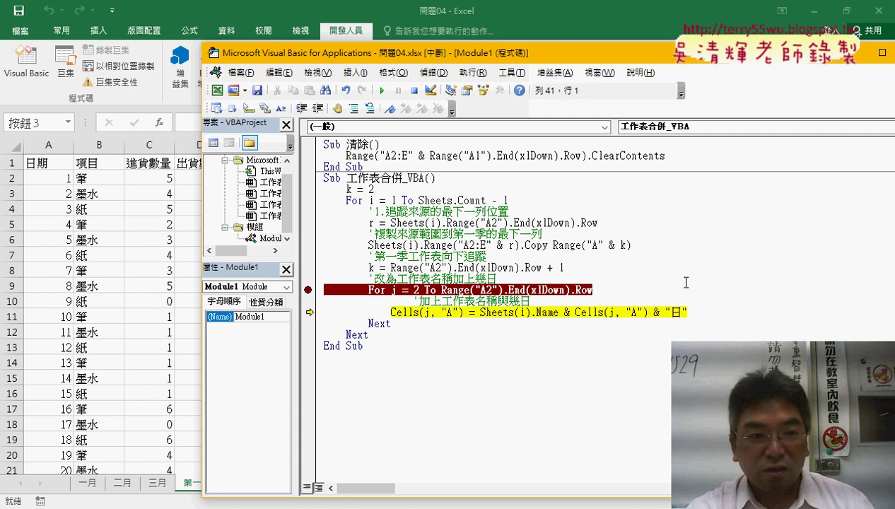
key("F8")
key("F8")
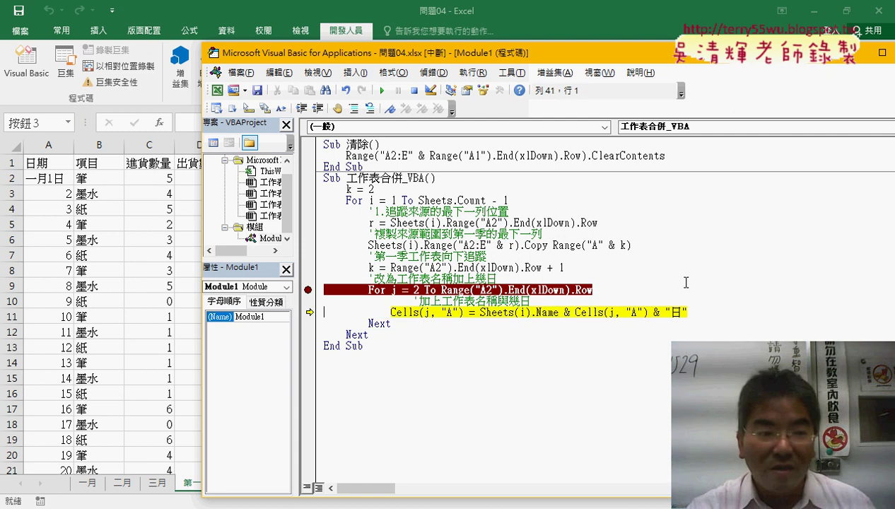
key("F8")
key("F8")
key("F8")
key("F8")
key("F8")
key("F8")
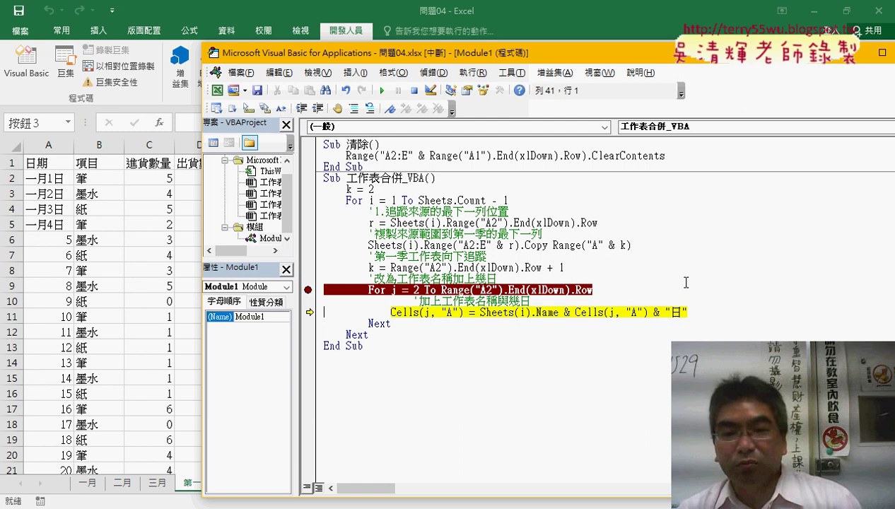
- Highlight the expression's parts, then step again so A6 becomes 一月5日
left_click_drag(480, 312, 687, 312)
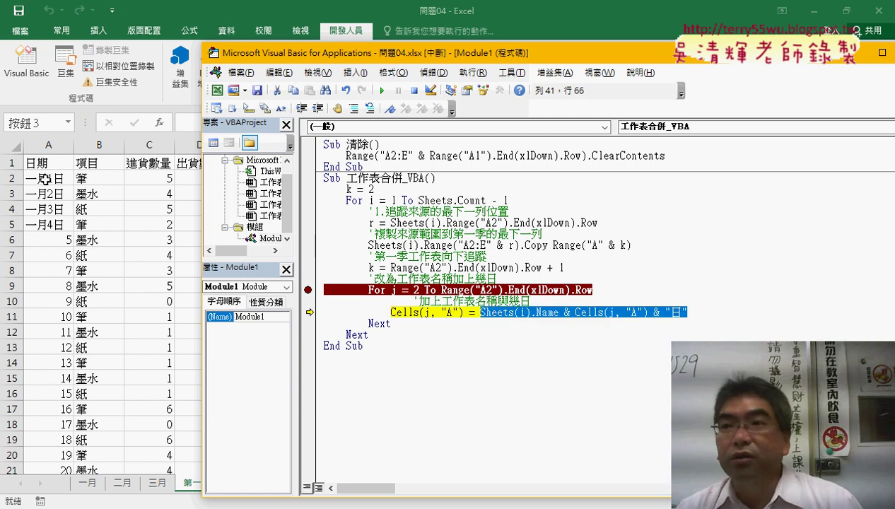
left_click_drag(648, 312, 575, 313)
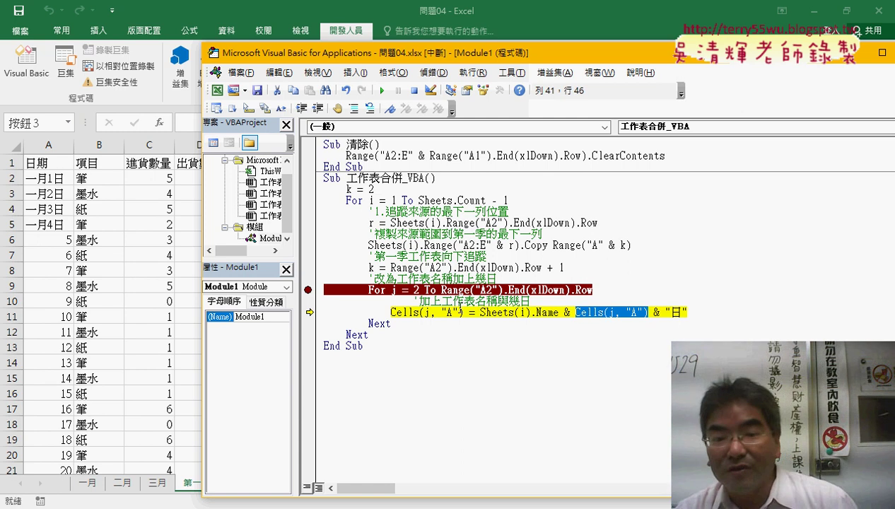
left_click_drag(463, 312, 391, 312)
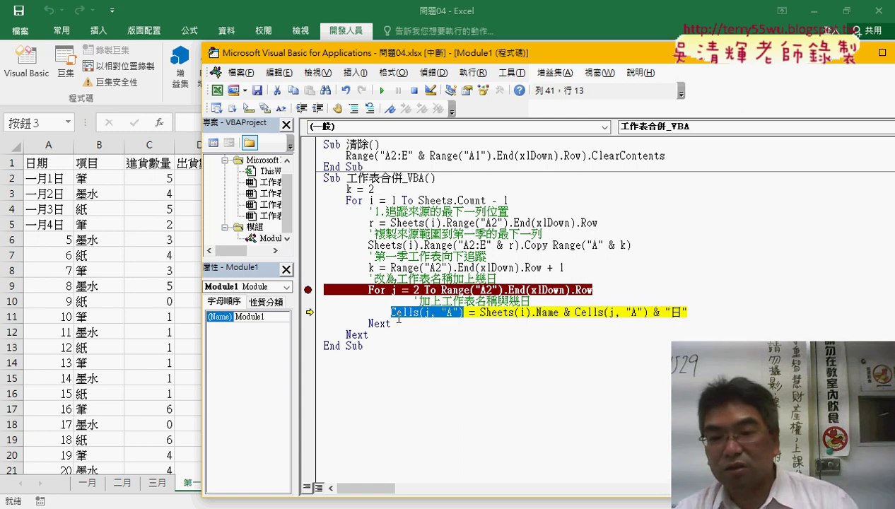
key("F8")
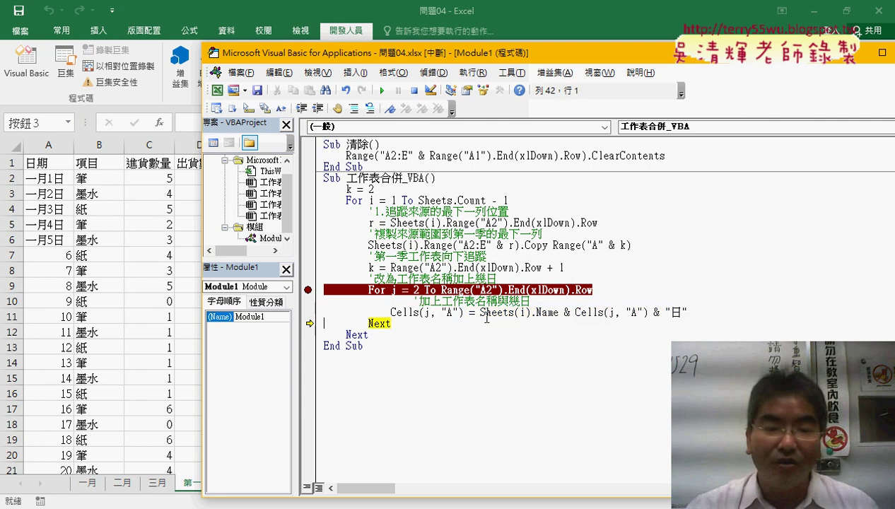
key("F8")
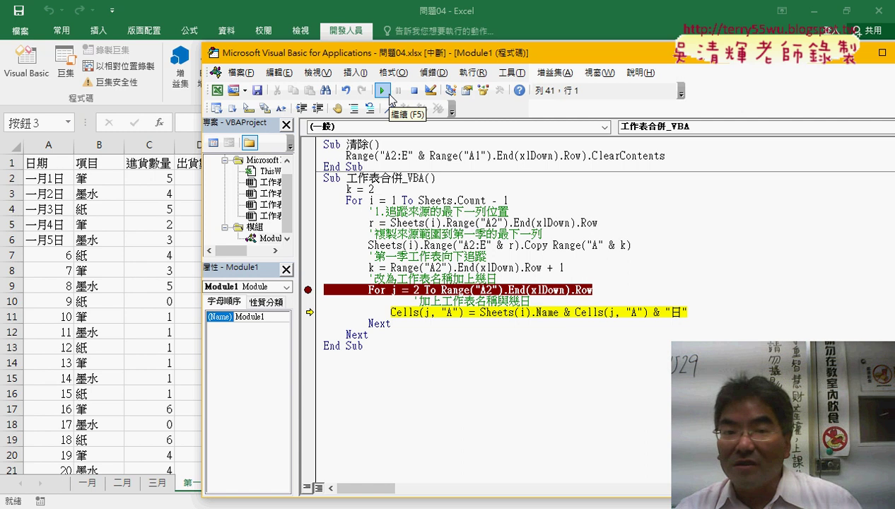
- Continue to the breakpoint, finishing January through 一月30日, and check the sheet
left_click(382, 91)
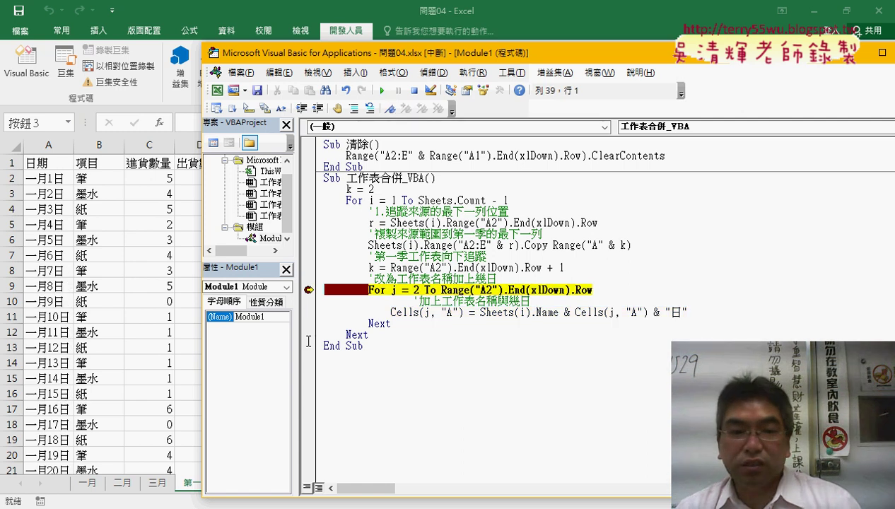
left_click(54, 362)
scroll(53, 362, "down", 3)
scroll(54, 362, "down", 6)
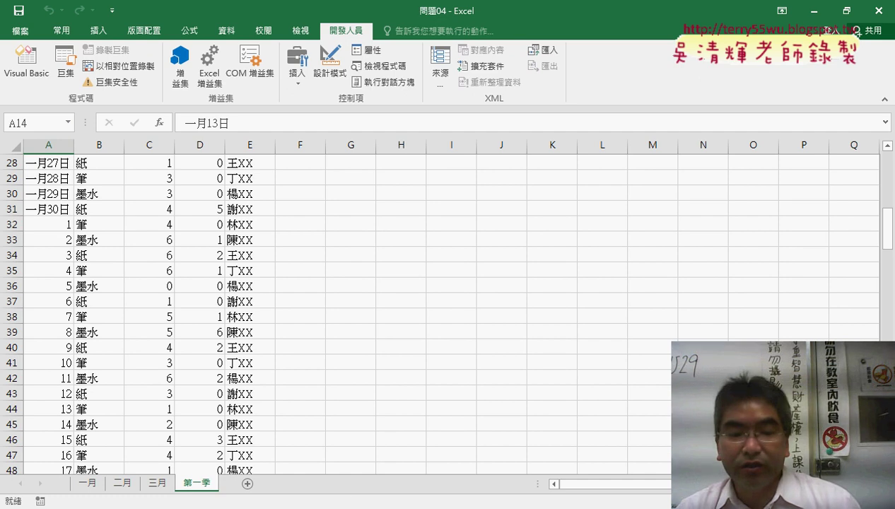
left_click(381, 463)
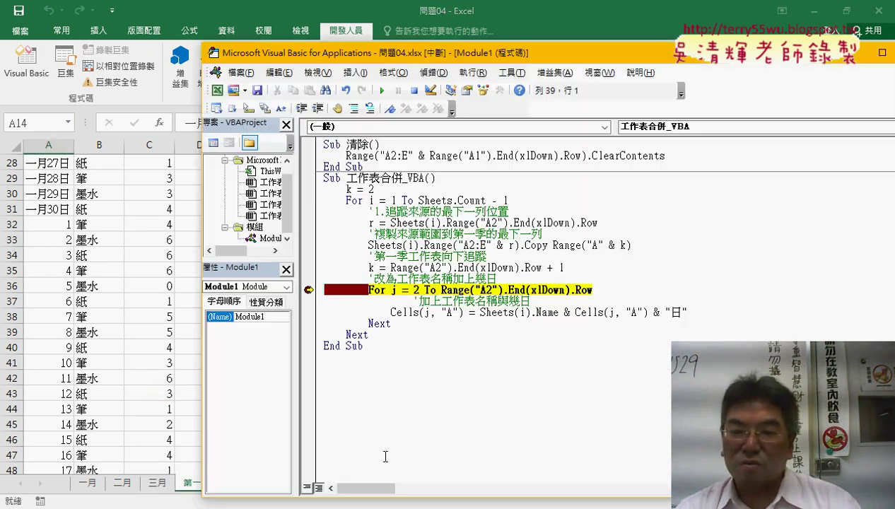
- Step the next sheet's Cells line, turning A2 into 二月一月1日, and widen column A
key("F8")
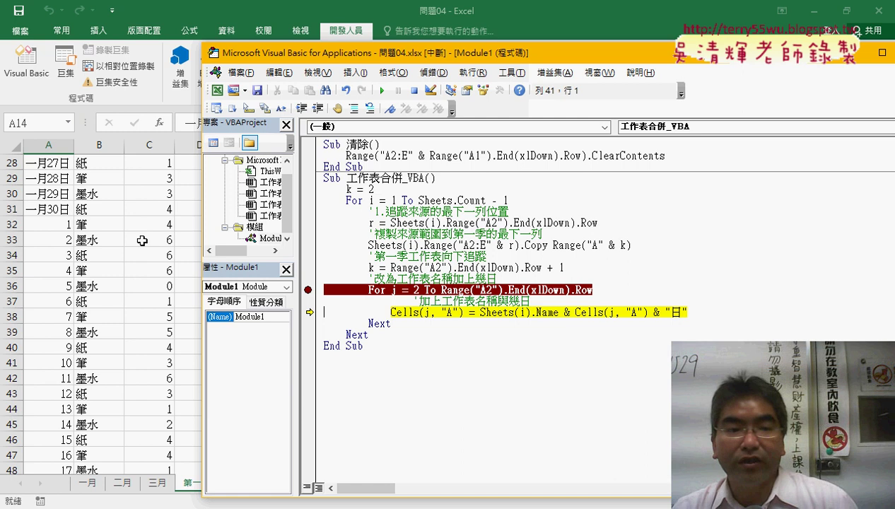
left_click(71, 221)
scroll(70, 218, "up", 6)
scroll(70, 219, "up", 1)
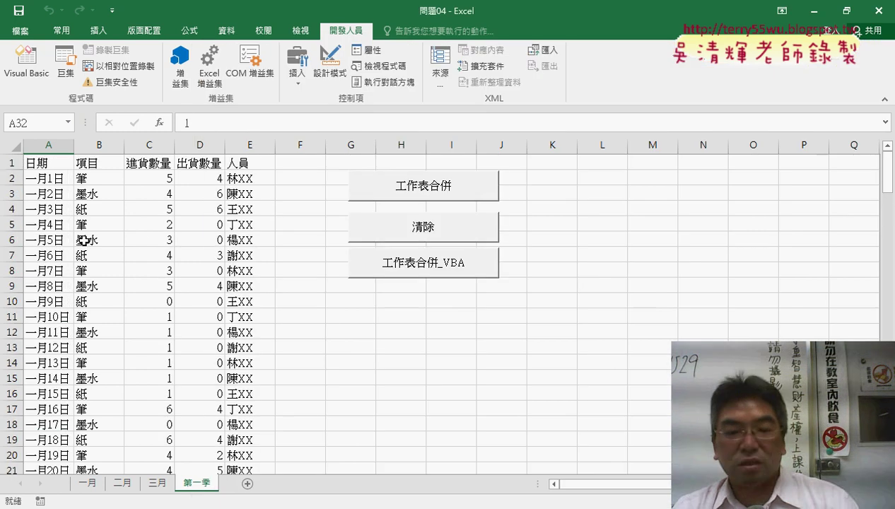
left_click(372, 475)
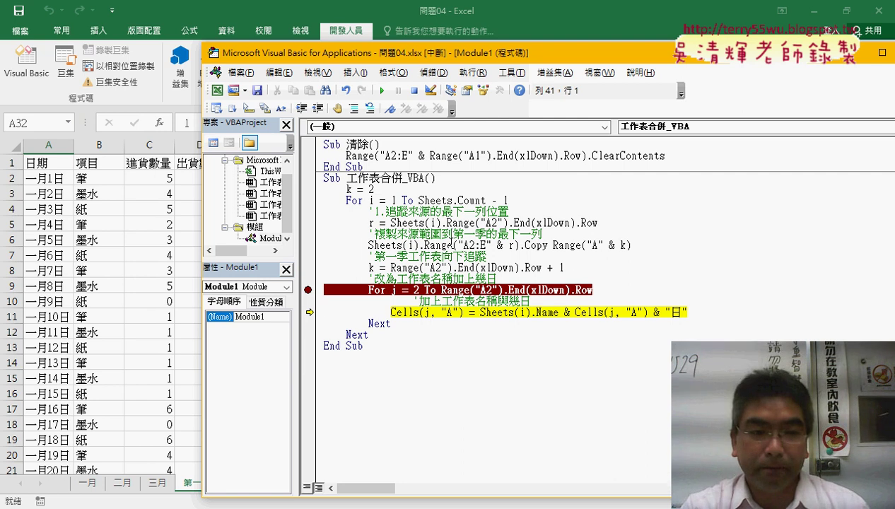
key("F8")
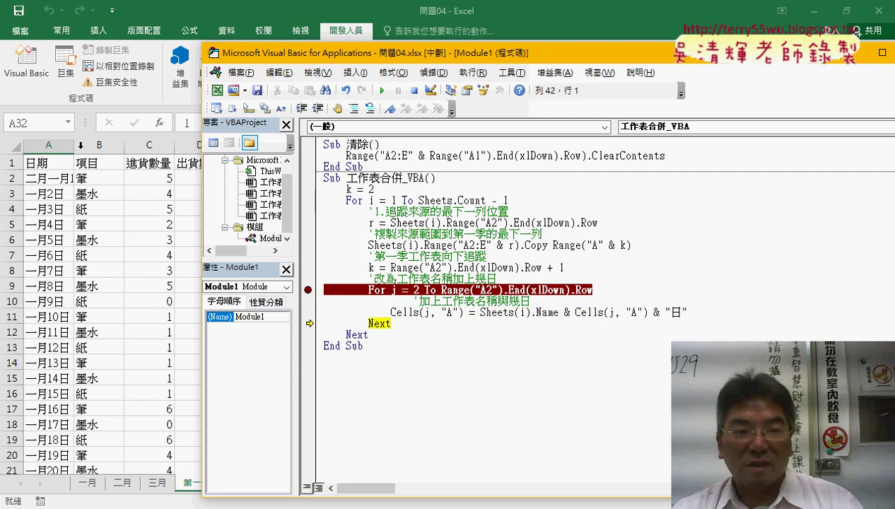
left_click_drag(75, 145, 128, 145)
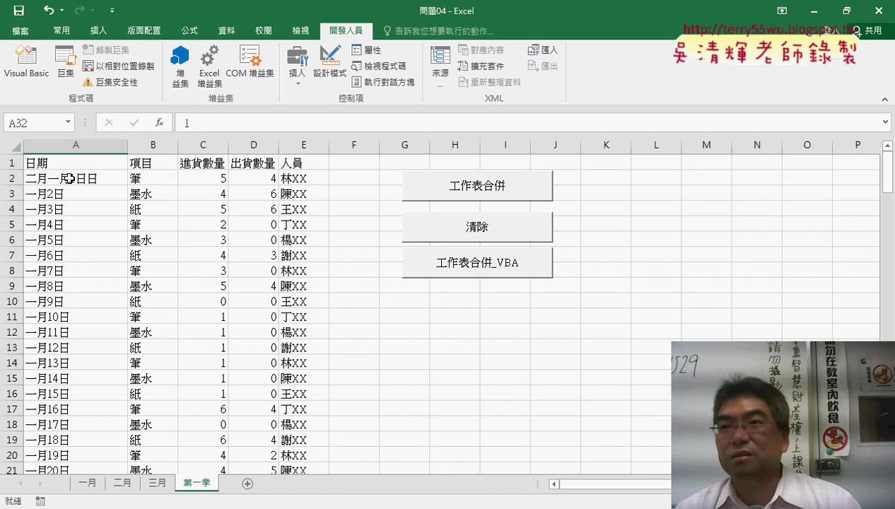
- Scroll through the 第一季 sheet, switching between the code editor and the worksheet
scroll(97, 244, "down", 6)
scroll(99, 240, "down", 2)
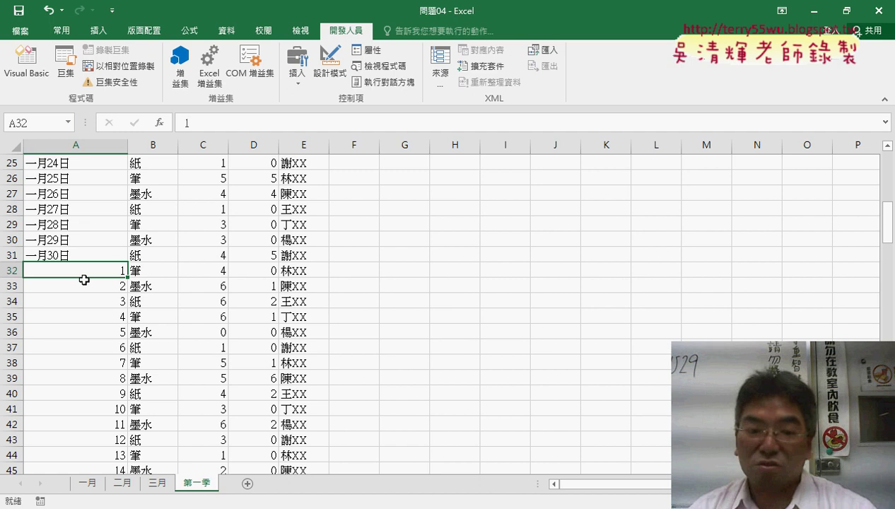
left_click(291, 508)
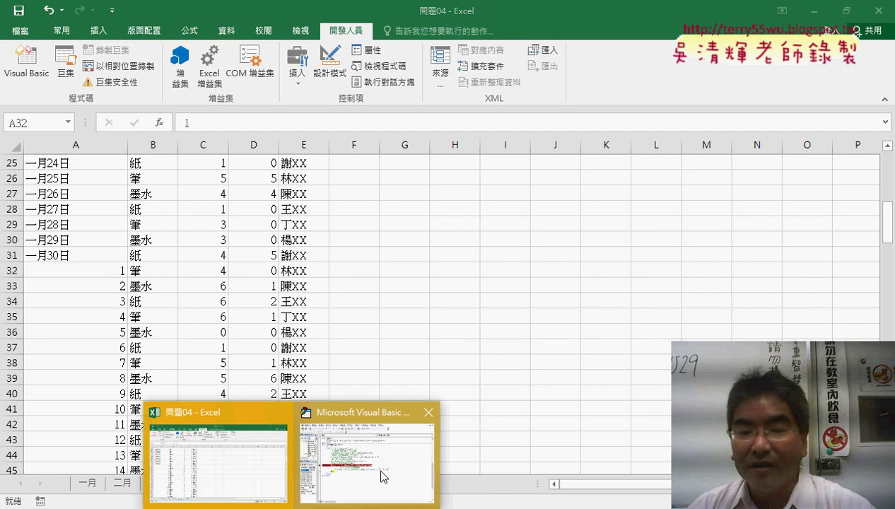
left_click(382, 476)
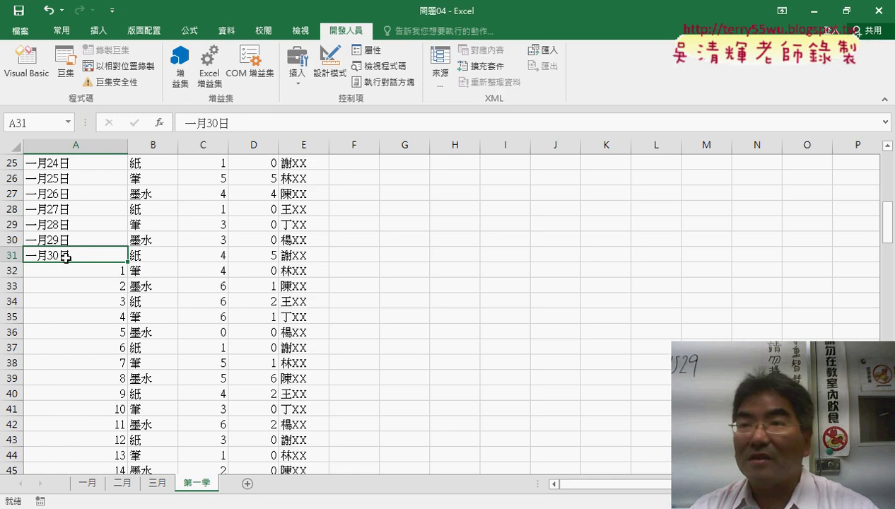
left_click(71, 255)
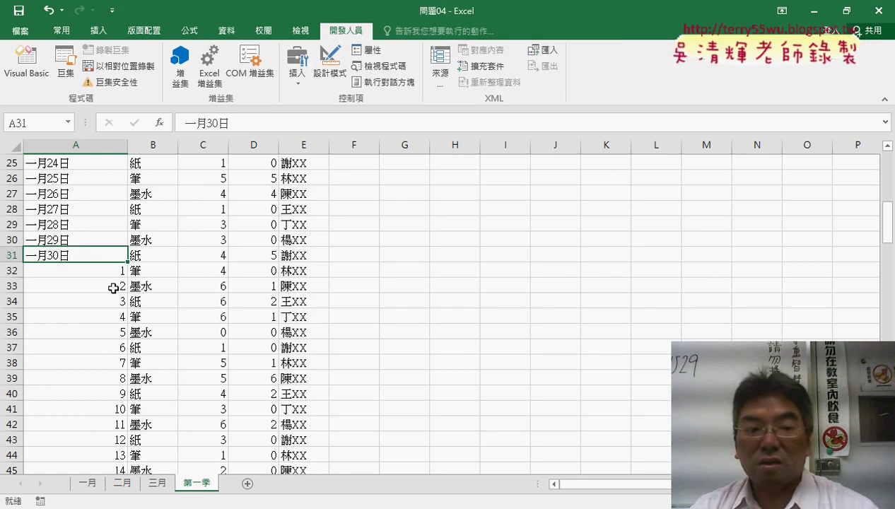
scroll(114, 324, "down", 3)
scroll(117, 382, "down", 3)
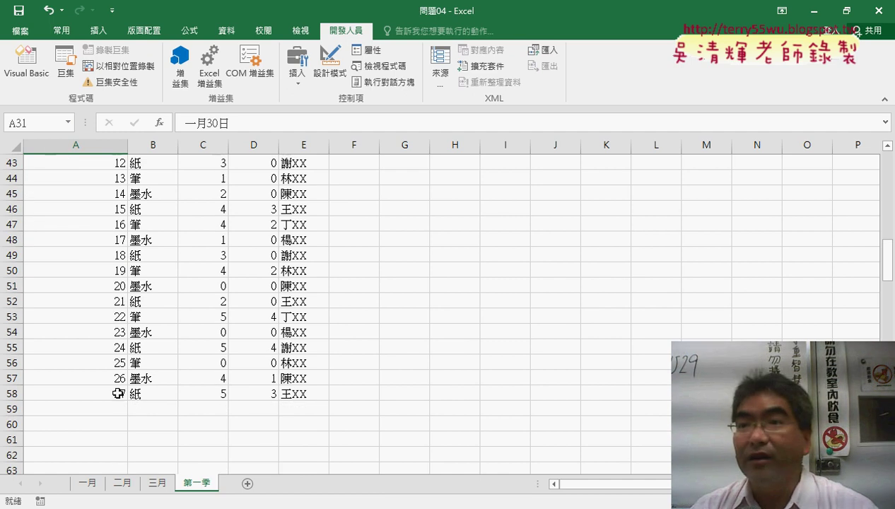
scroll(113, 387, "up", 6)
scroll(111, 383, "up", 5)
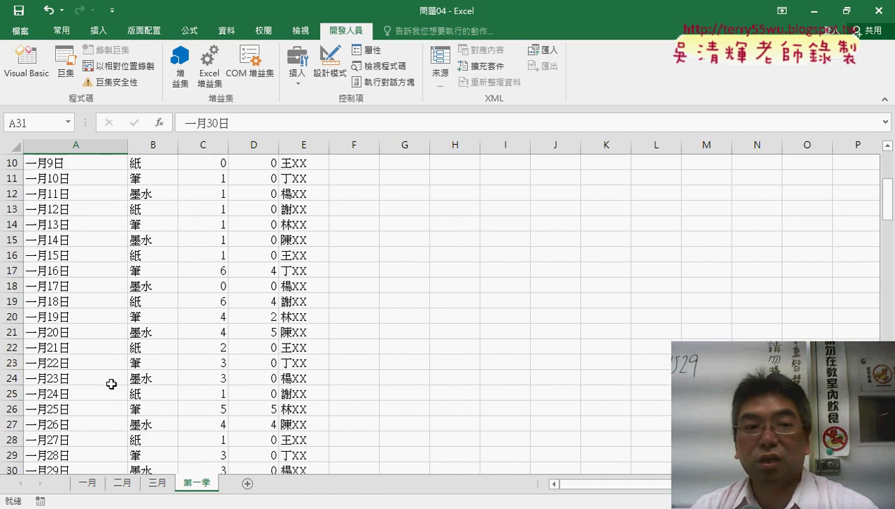
scroll(111, 384, "up", 3)
- Inspect A2's doubled 二月一月1日日 value and A32's bare day number 1
left_click(87, 179)
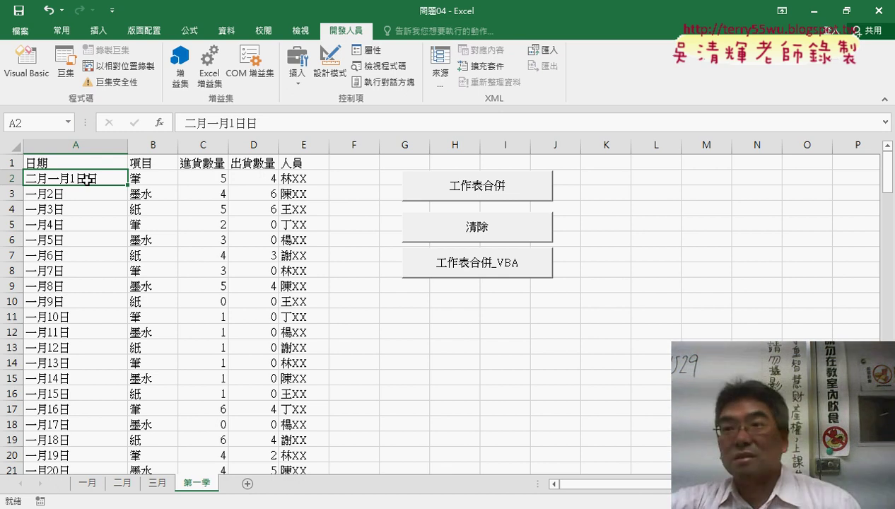
scroll(116, 286, "down", 6)
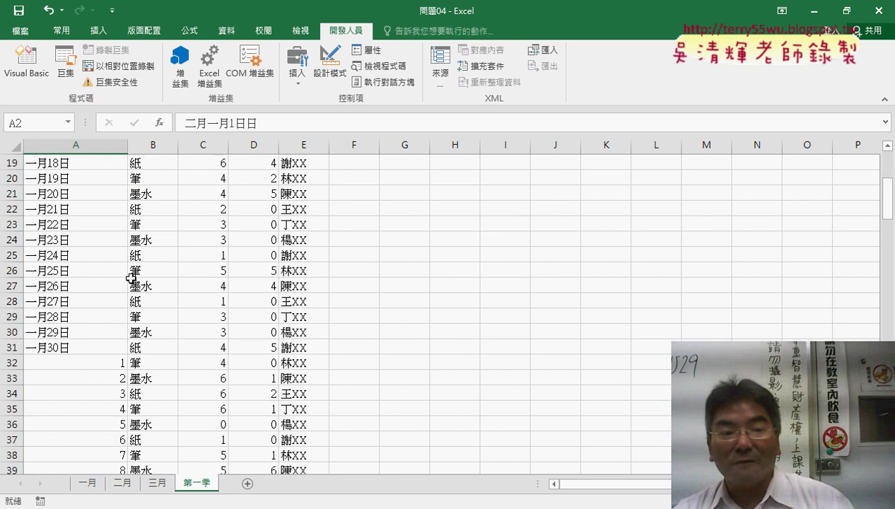
scroll(112, 290, "down", 3)
left_click(113, 225)
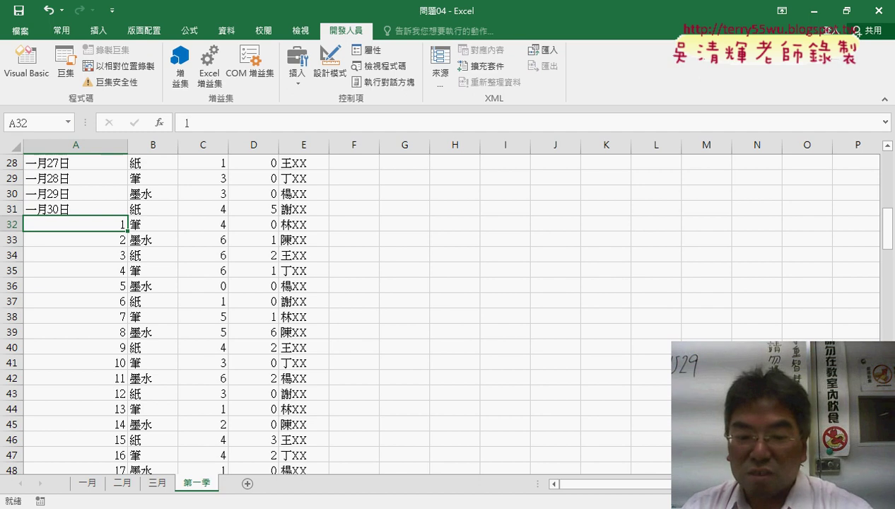
- Insert an If Len(Cells(j, "A")) < 3 Then line above the Cells assignment
left_click(364, 493)
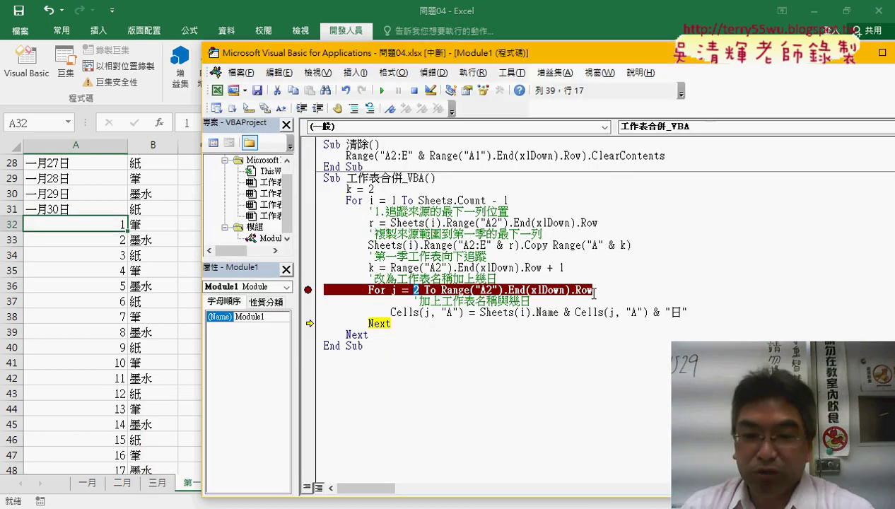
key("Return")
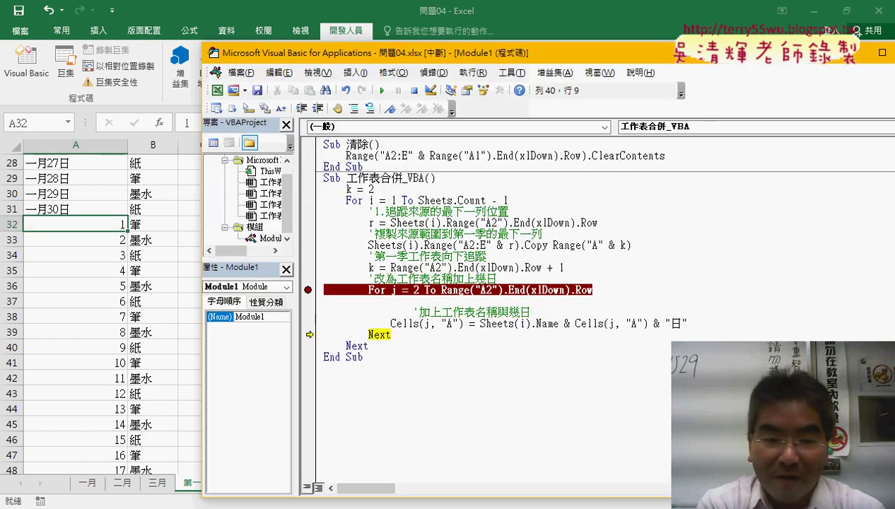
key("Tab")
type("ㄌ")
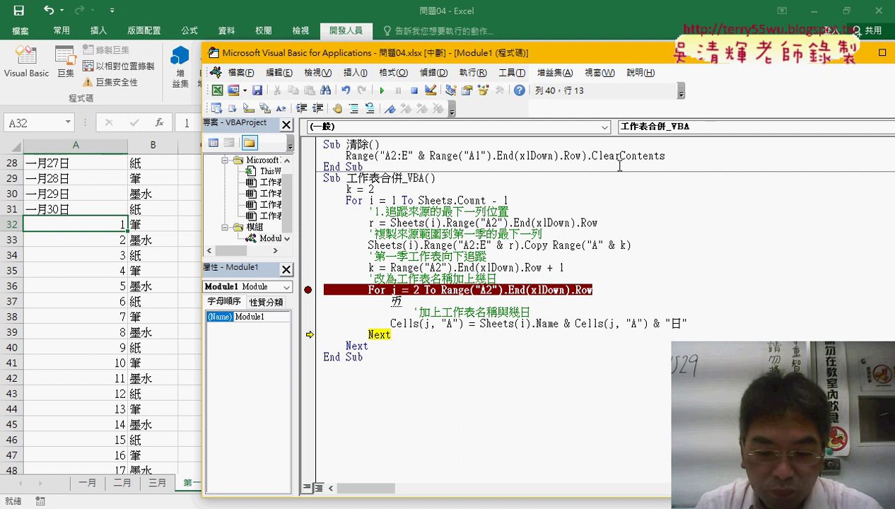
key("BackSpace")
type("i")
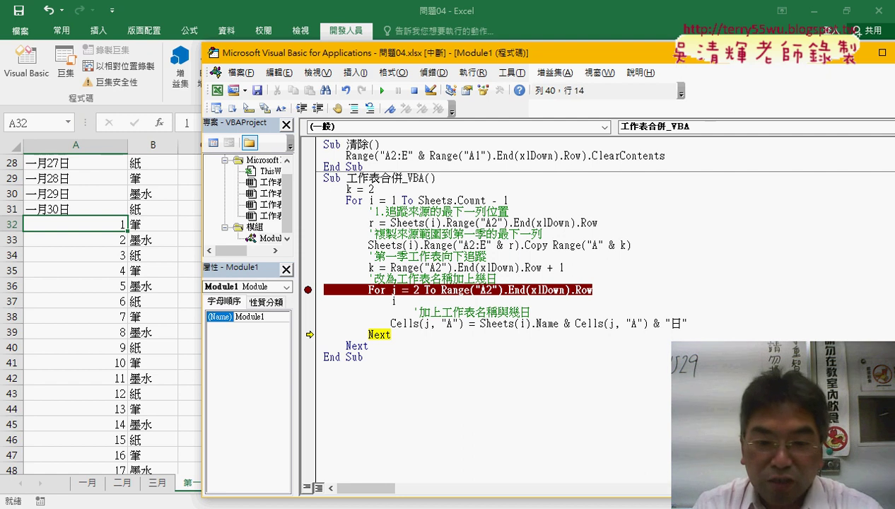
type("f ")
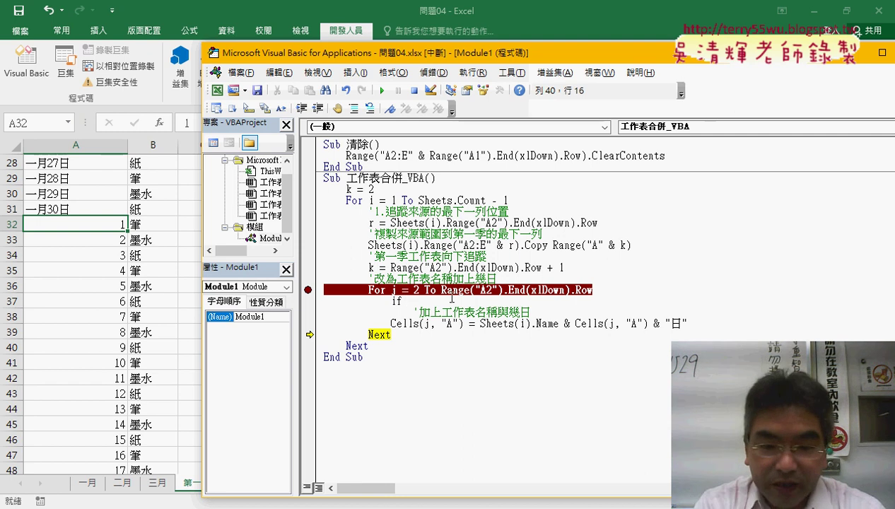
type("len")
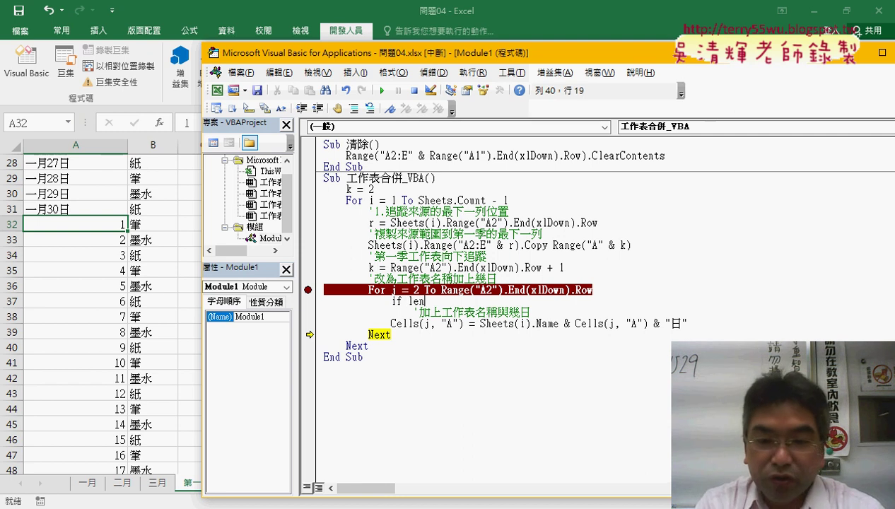
type("(")
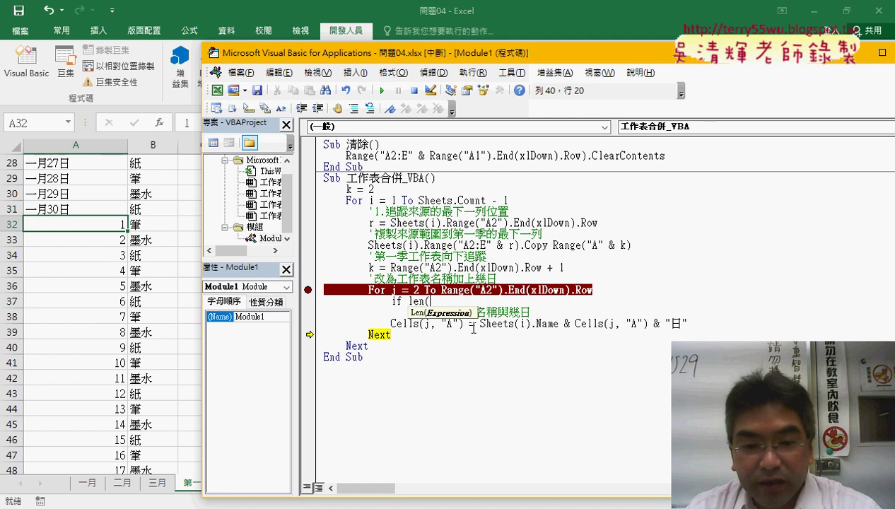
left_click(473, 328)
left_click(485, 313)
left_click_drag(463, 324, 391, 324)
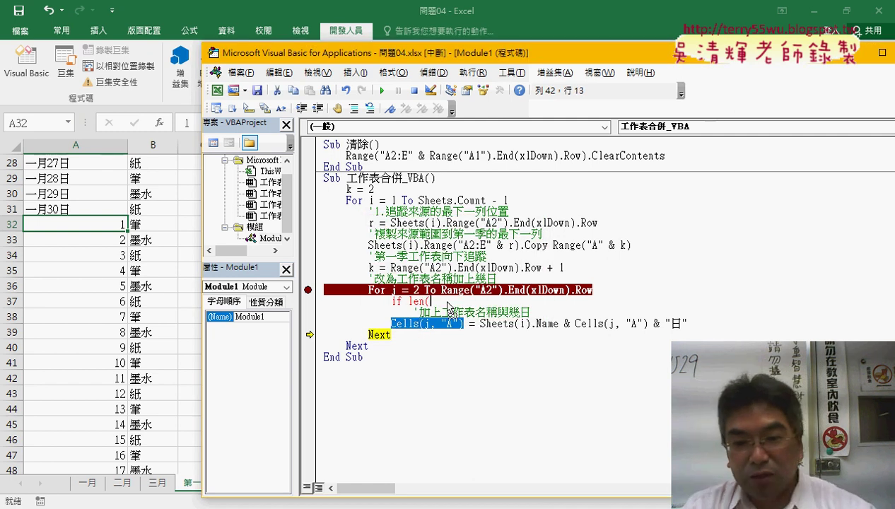
left_click_drag(448, 308, 448, 308)
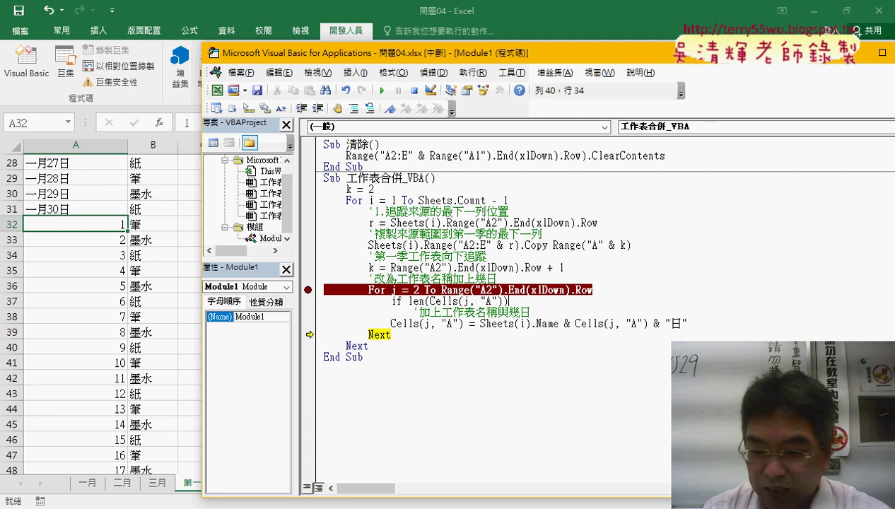
type("<3")
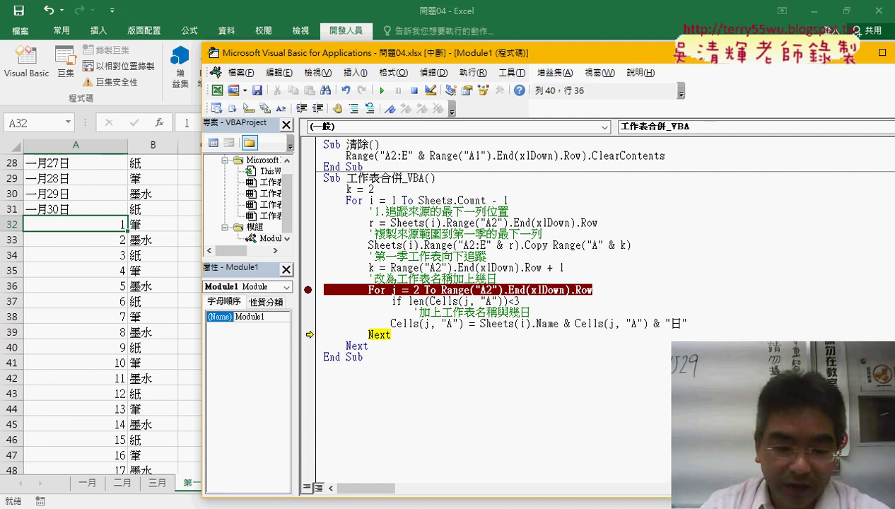
type(" th")
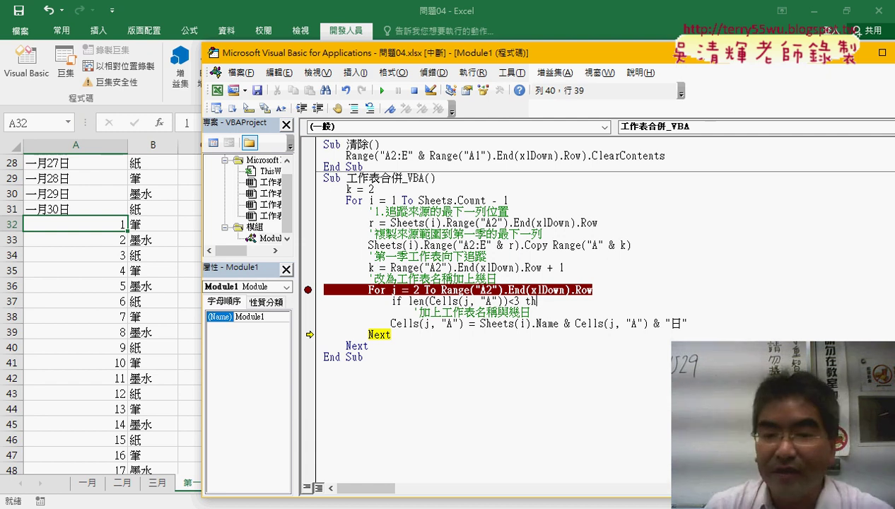
type("en")
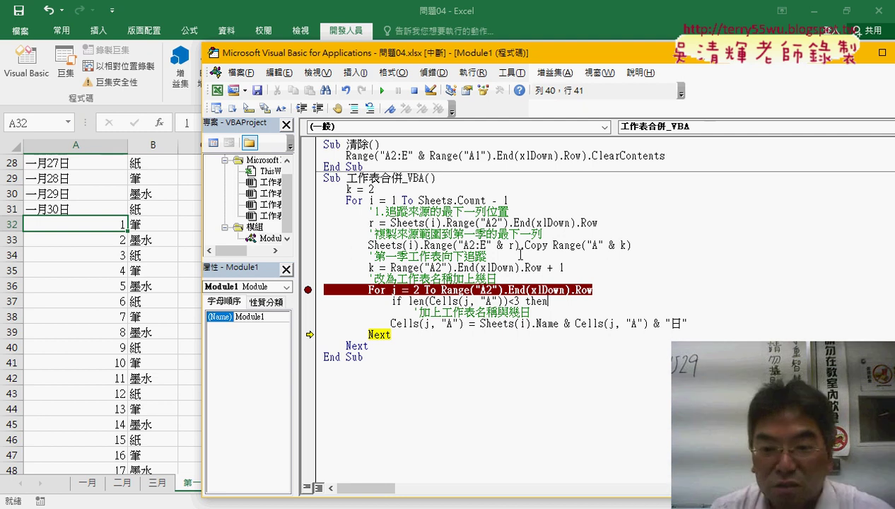
- Add a closing end if line below the Cells assignment
key("Down")
key("Down")
key("End")
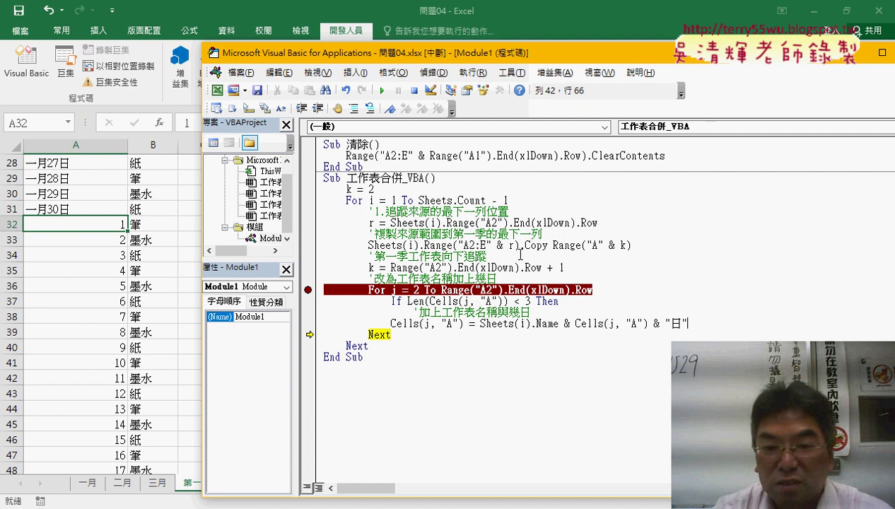
key("Return")
key("BackSpace")
key("Tab")
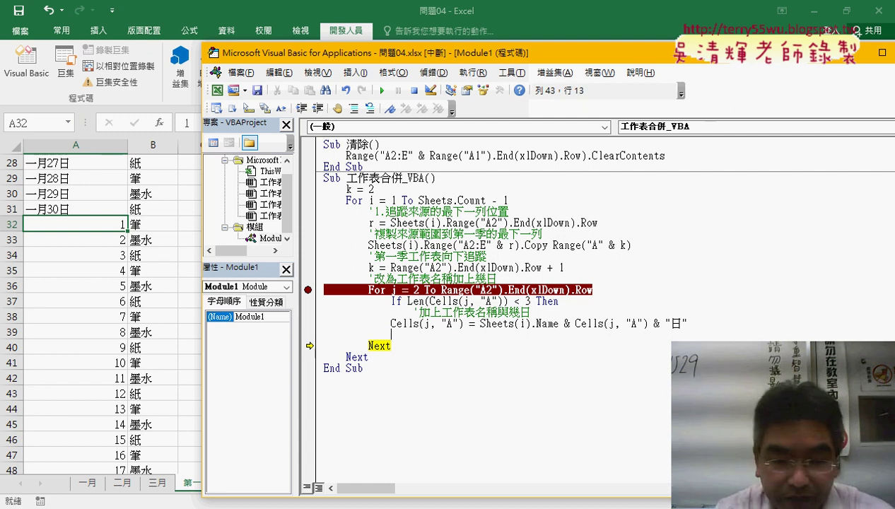
type("en ")
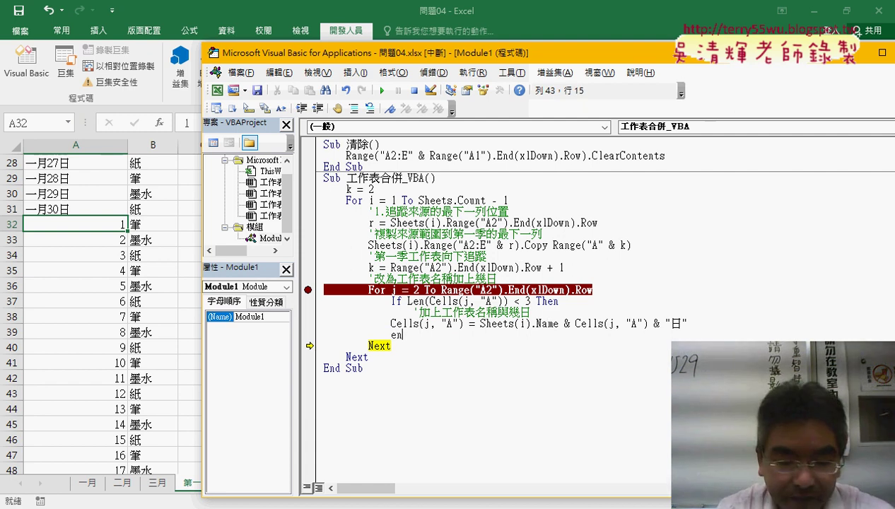
type("if")
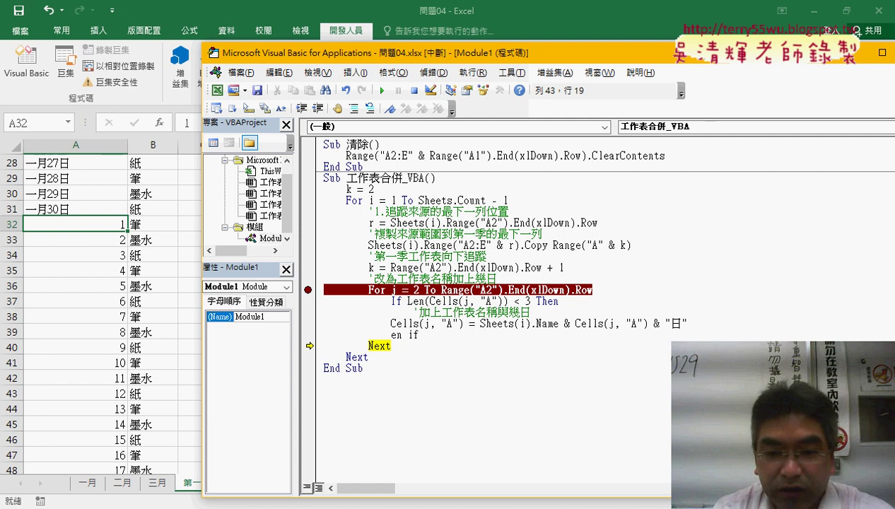
- Indent the assignment inside the If block and correct 'en if' to End If
left_click(419, 326)
left_click(494, 312)
key("Left")
key("Left")
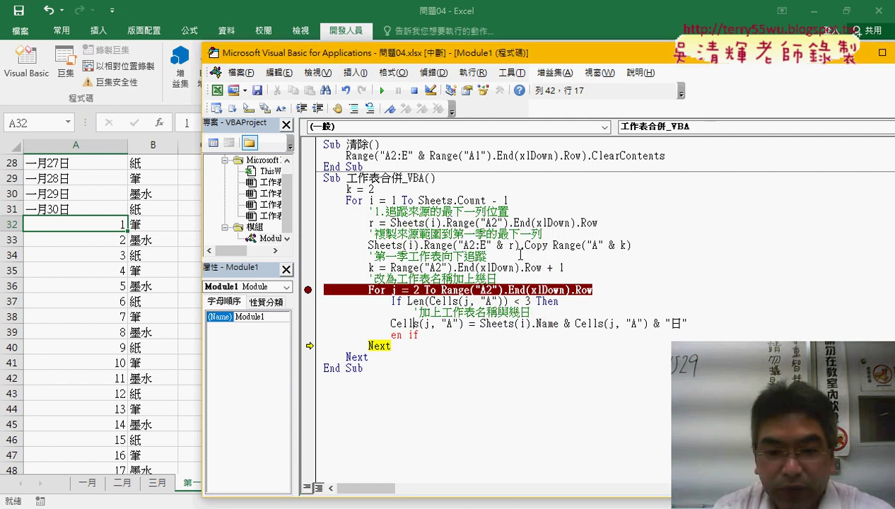
key("Left")
key("Left")
key("Left")
key("Tab")
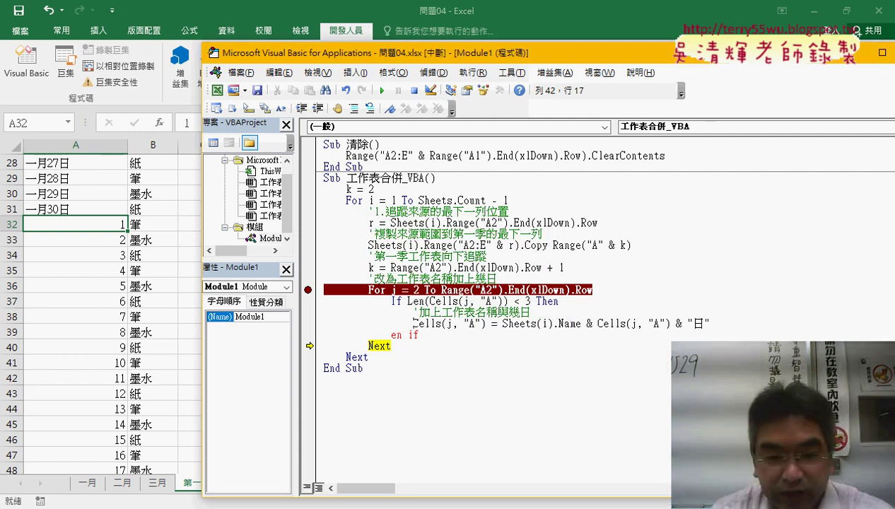
key("Down")
key("Left")
key("Left")
type("d")
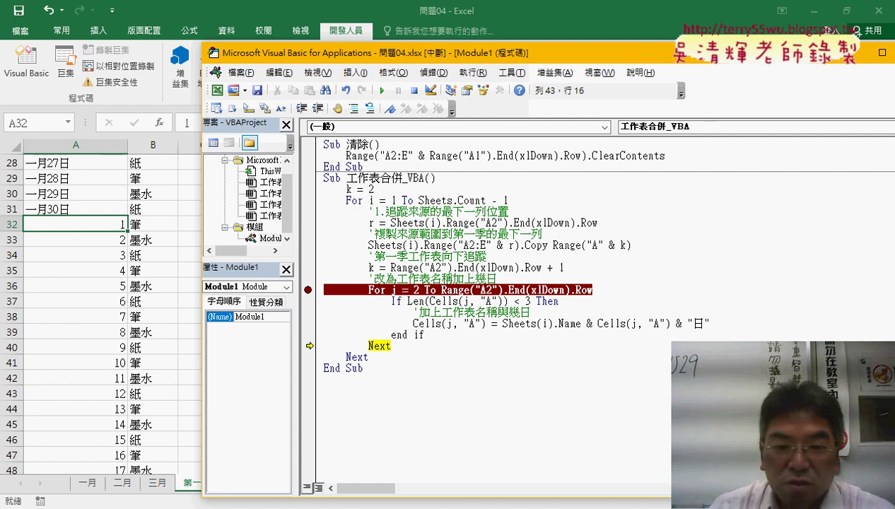
key("Down")
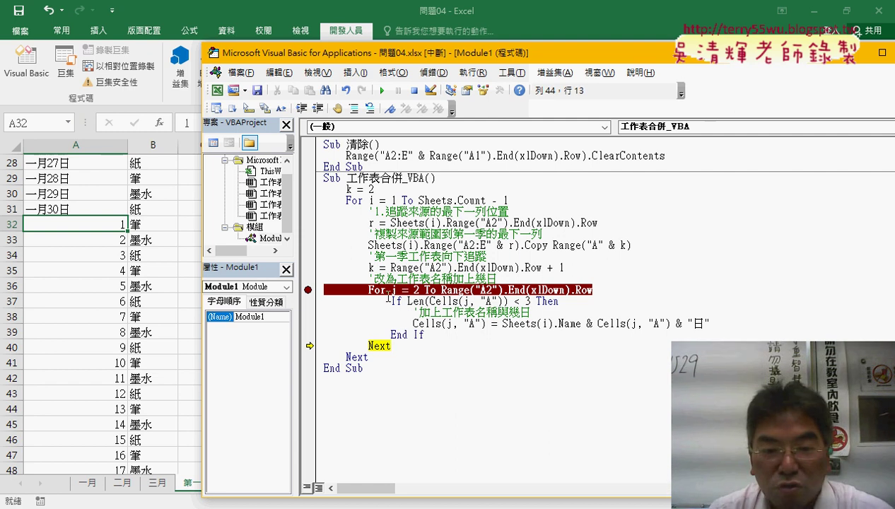
- Move execution back to the If Len line and step through two more loop passes
left_click_drag(308, 298, 308, 301)
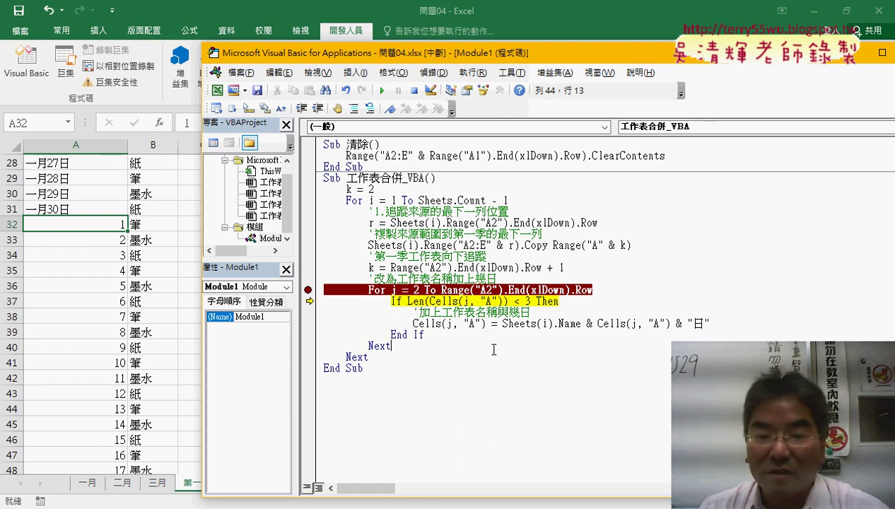
mouse_move(394, 292)
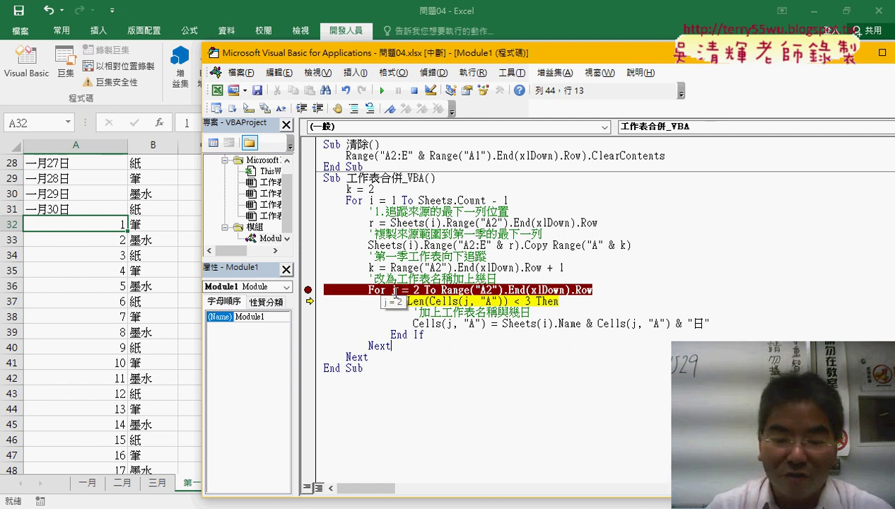
key("F8")
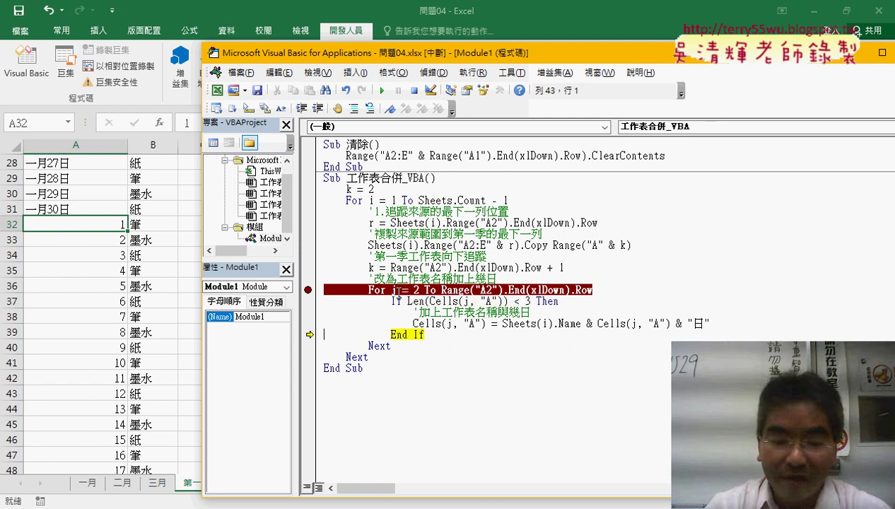
key("F8")
key("F8")
key("F8")
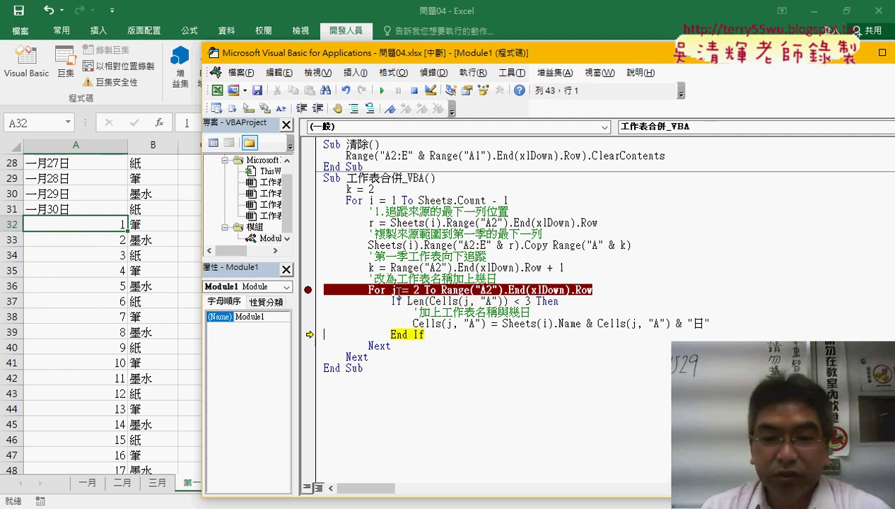
- Break on the date-prefix line and step so A32–A34 become 二月1日, 二月2日, 二月3日
left_click(309, 323)
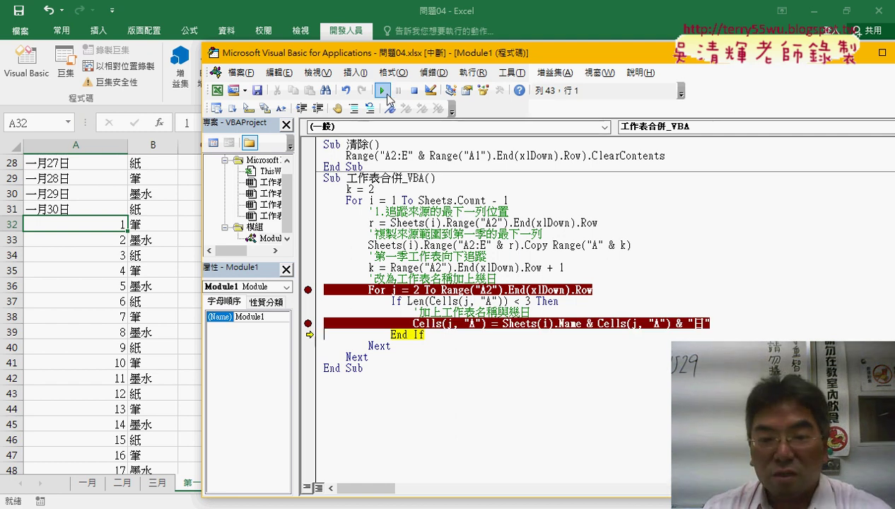
left_click(381, 91)
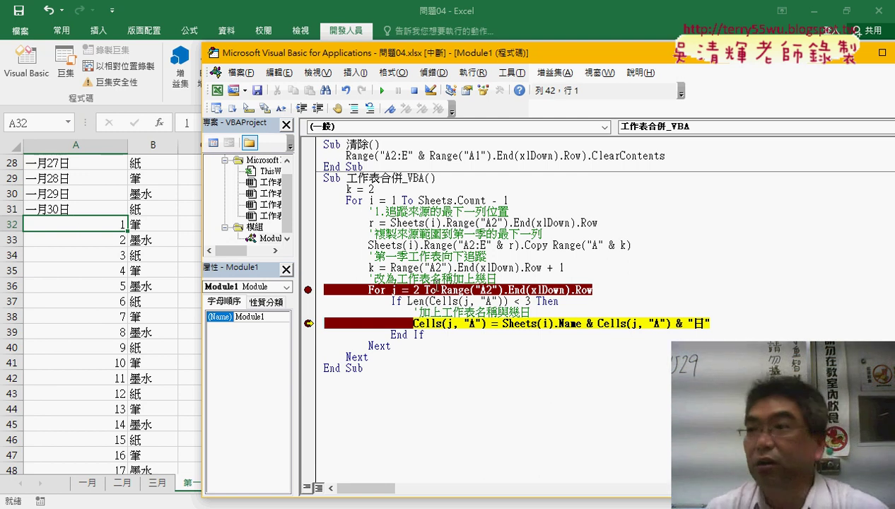
key("F8")
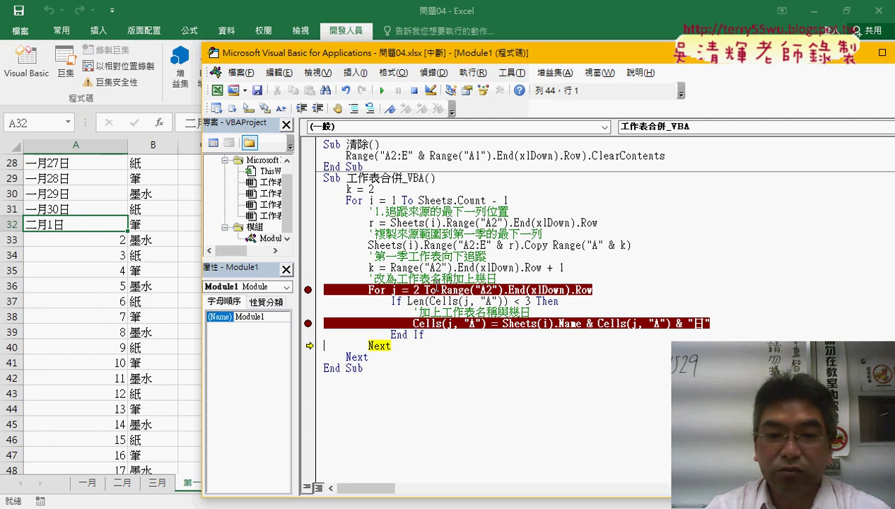
key("F5")
key("F8")
key("F8")
key("F8")
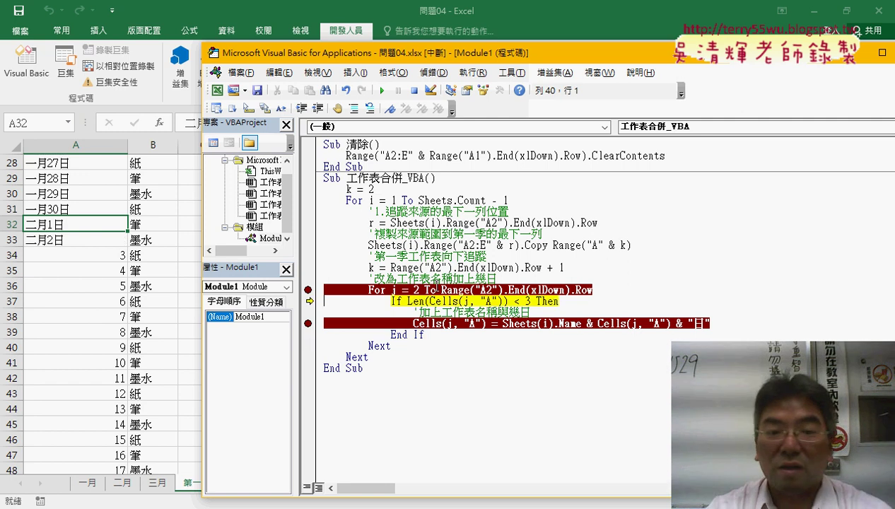
key("F8")
key("F8")
key("F8")
key("F8")
key("F8")
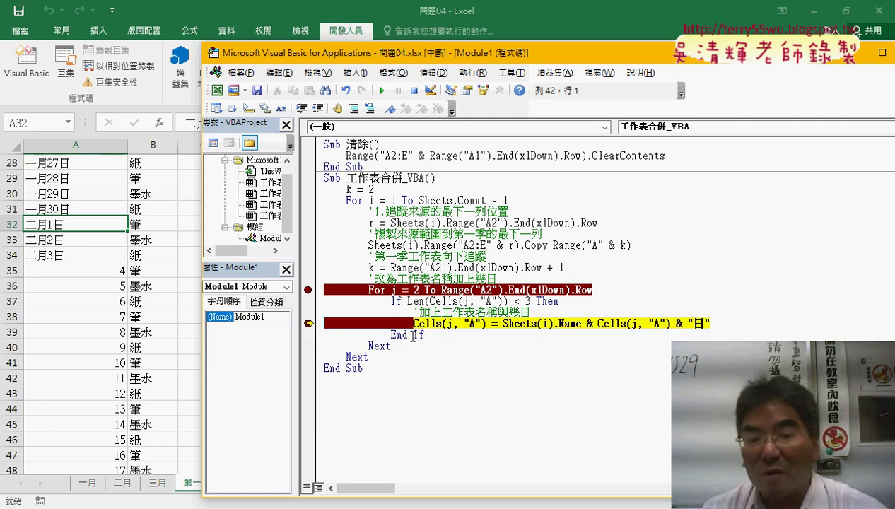
left_click_drag(391, 301, 559, 302)
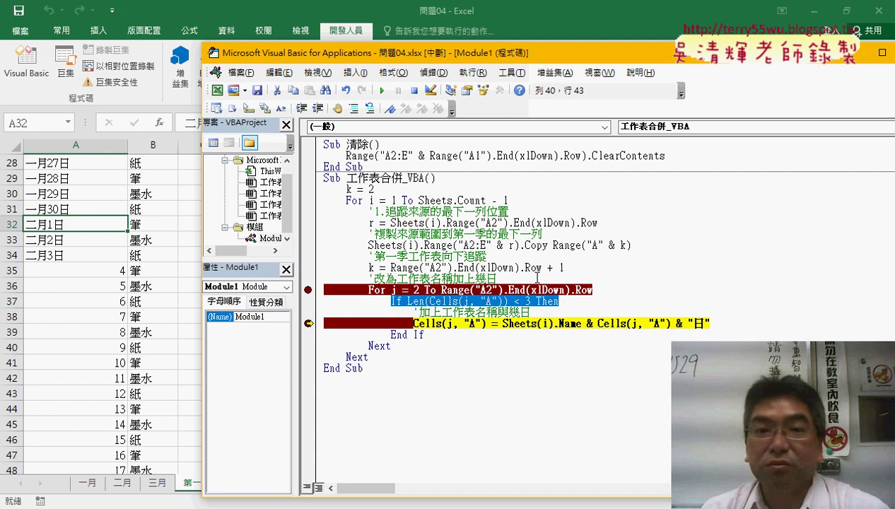
- Remove both breakpoints and let the merge macro run through to 三月24日
left_click(383, 90)
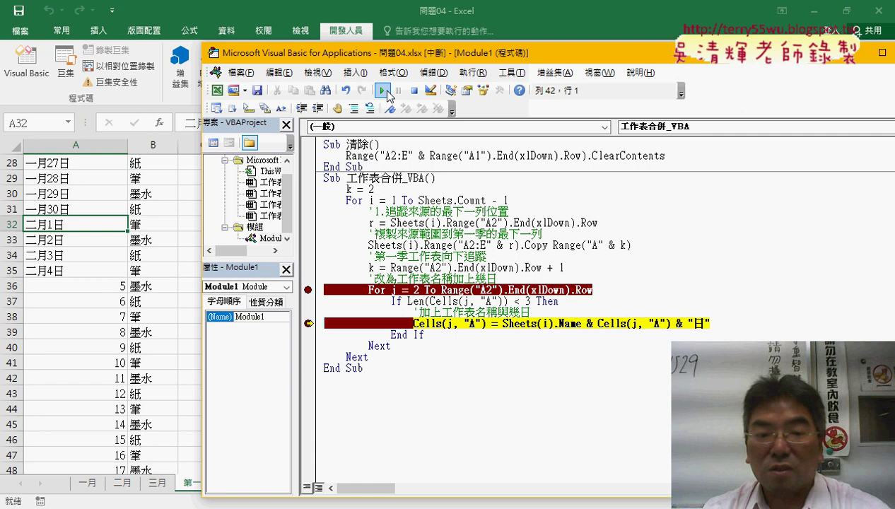
left_click(309, 323)
left_click(309, 290)
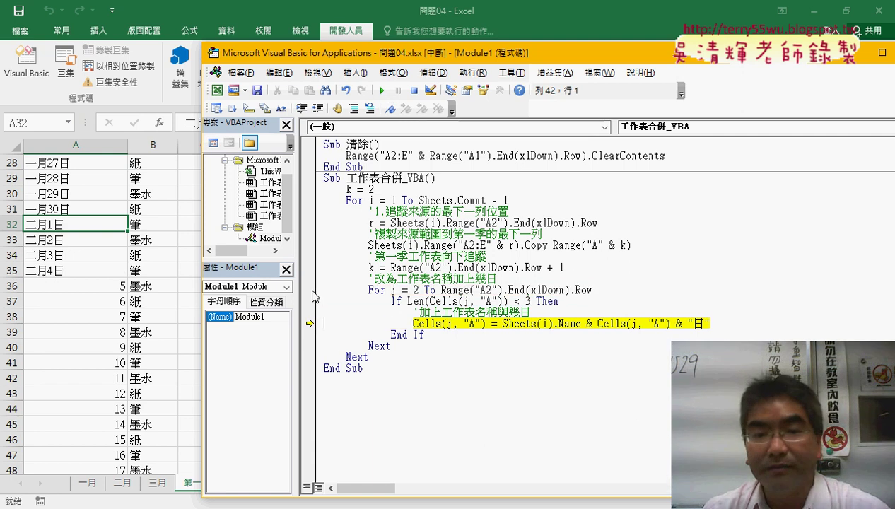
left_click(382, 90)
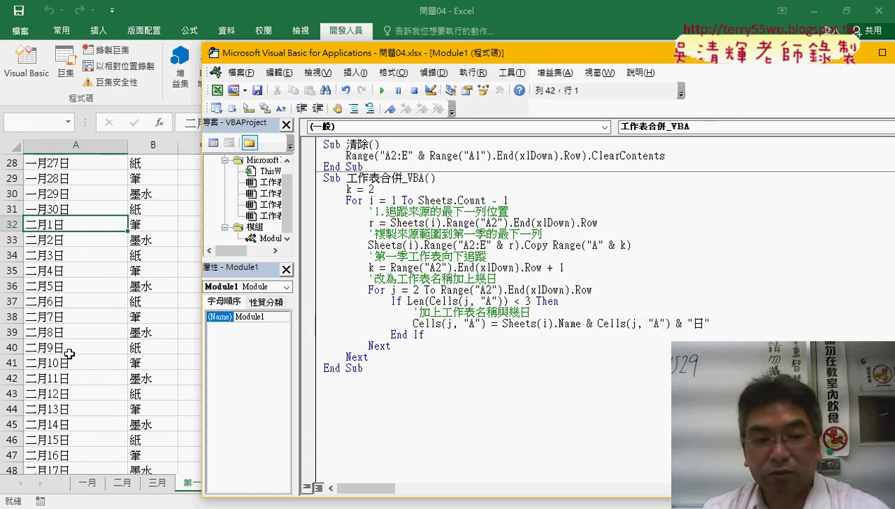
- Return to the 第一季 worksheet and scroll through the merged results, back to the top
left_click(71, 375)
scroll(81, 382, "down", 5)
scroll(84, 393, "down", 5)
scroll(85, 398, "down", 2)
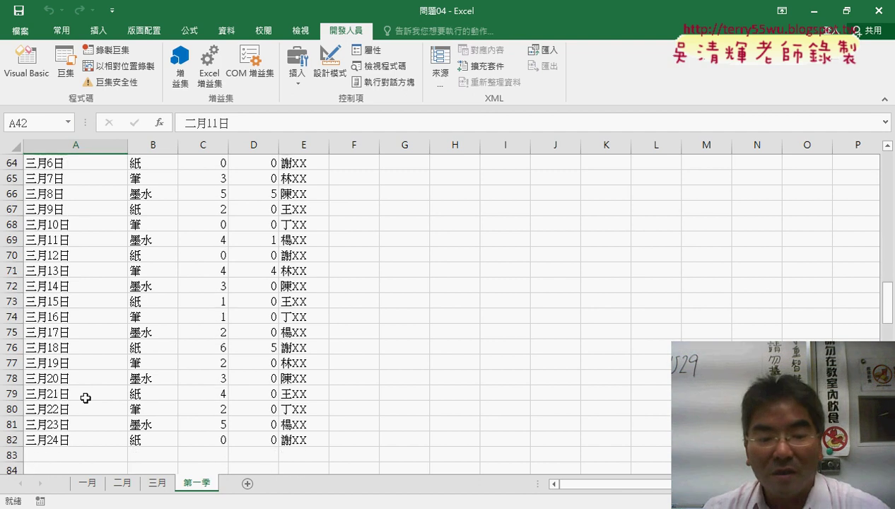
scroll(85, 398, "down", 2)
scroll(86, 399, "up", 6)
scroll(121, 355, "up", 7)
scroll(138, 396, "up", 7)
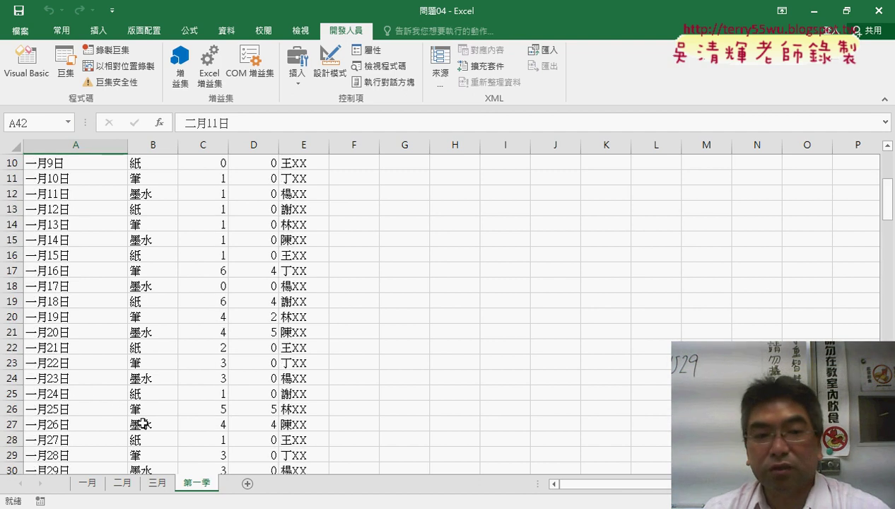
scroll(142, 423, "up", 3)
- Clear 第一季 with 清除, rerun 工作表合併_VBA to refill it, and select A2
left_click(498, 227)
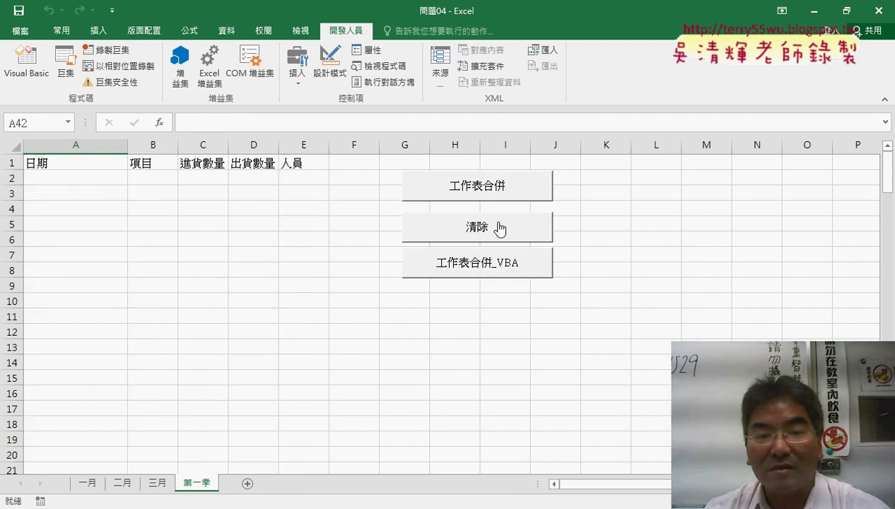
left_click(491, 270)
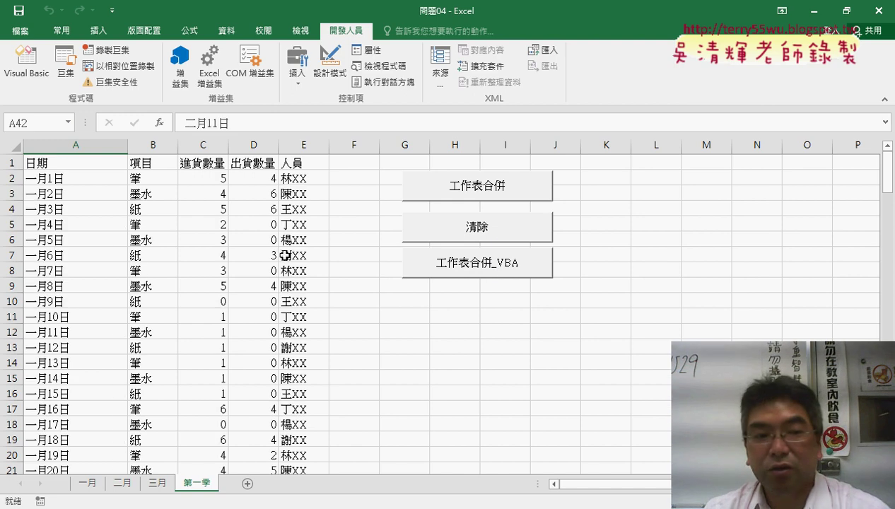
left_click(66, 180)
- Scroll down to confirm the dates end at 三月24日 in row 82, then back up
scroll(80, 406, "down", 3)
scroll(80, 406, "down", 6)
scroll(81, 405, "down", 6)
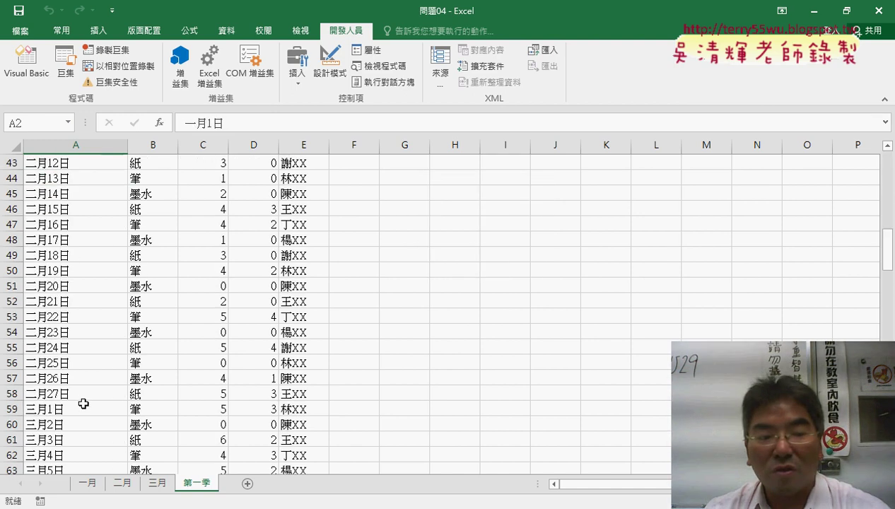
scroll(82, 403, "down", 5)
scroll(83, 403, "down", 2)
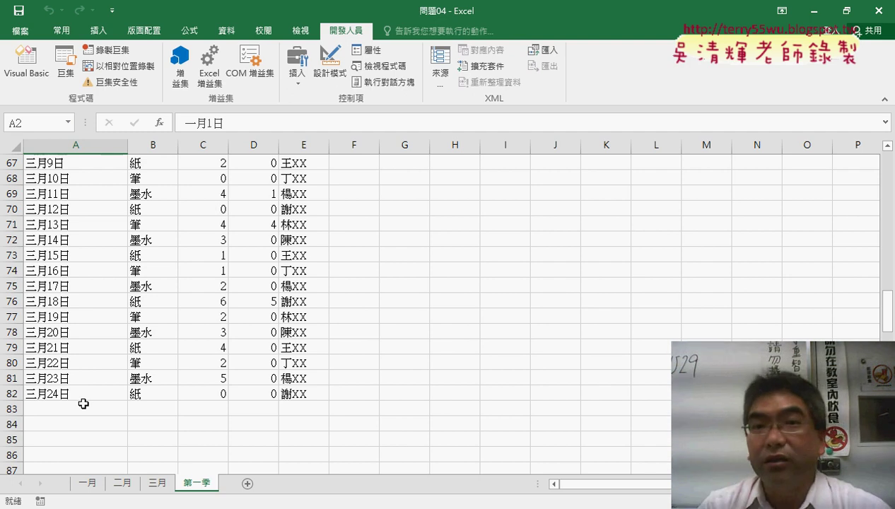
scroll(83, 403, "up", 4)
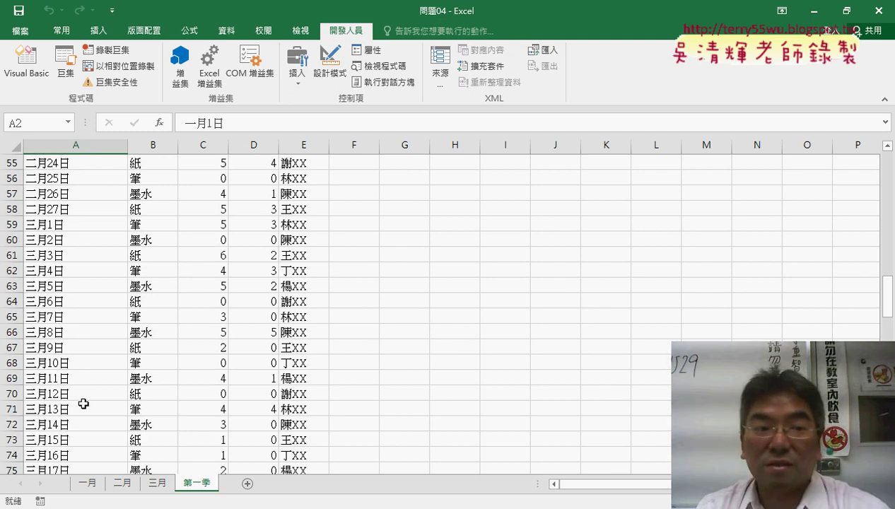
scroll(82, 396, "up", 10)
scroll(88, 389, "up", 5)
scroll(91, 386, "up", 3)
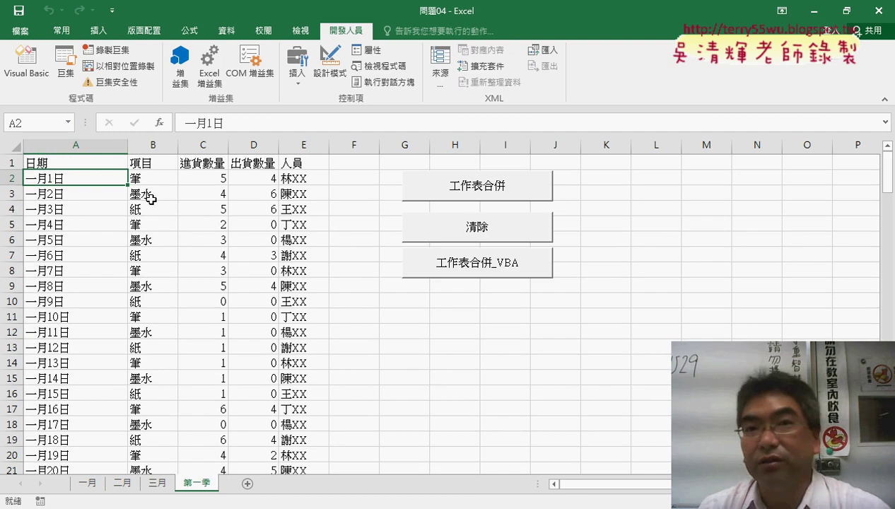
- Overwrite 一月1日 in cell A2 with the full date 2018/1/1
left_click(110, 144)
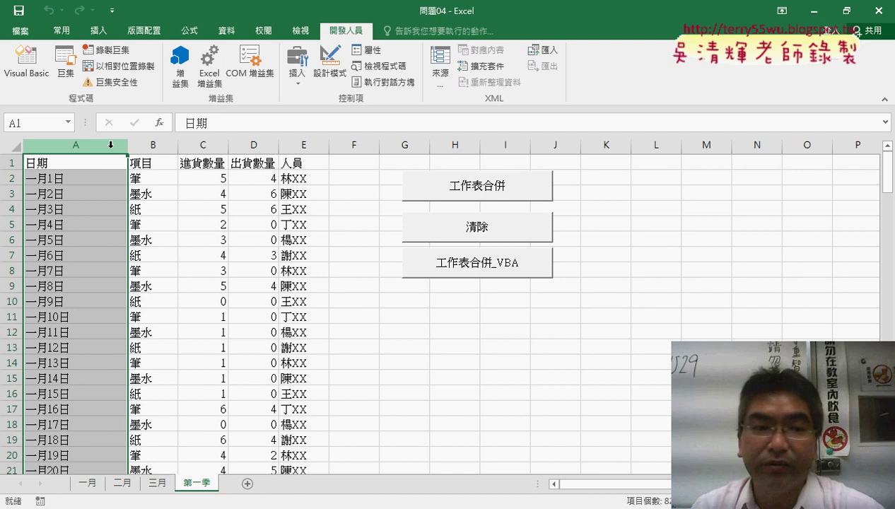
left_click(93, 178)
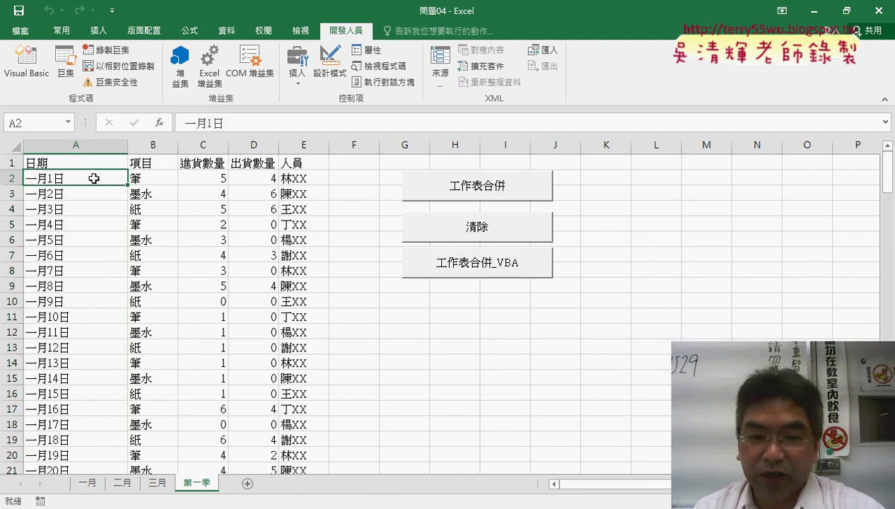
type("2018/1")
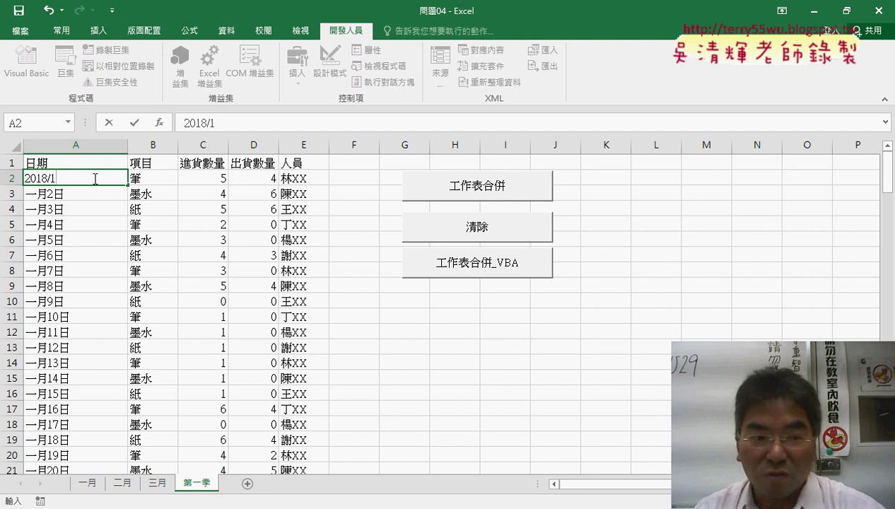
type("1")
key("BackSpace")
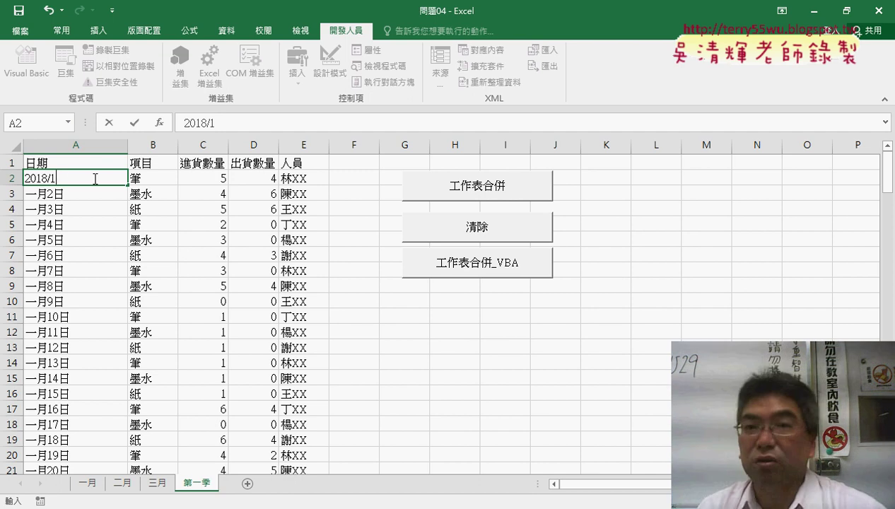
type("/1")
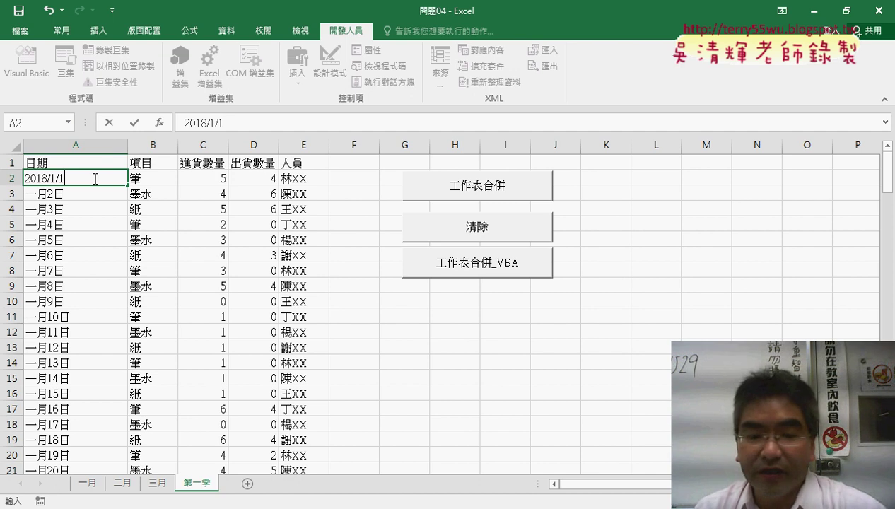
left_click(291, 508)
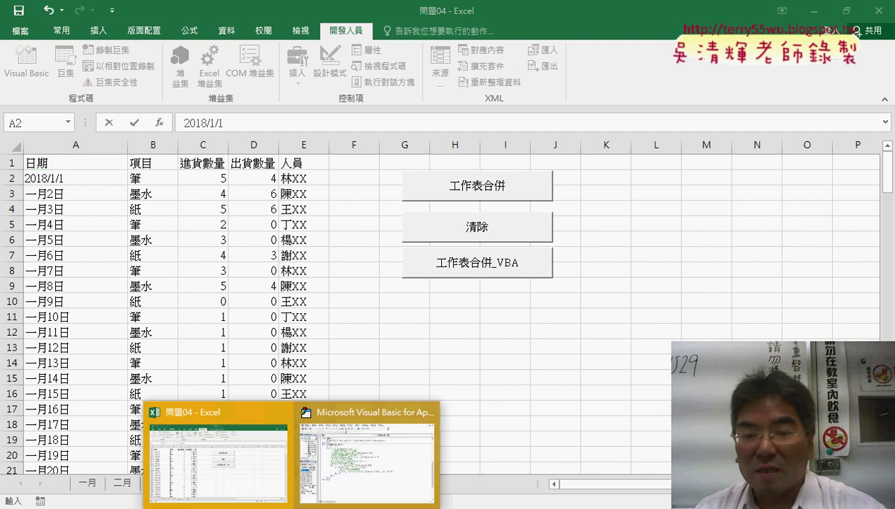
- Show the VBA code and annotate how Sheets(i).Name & Cells(j, "A") & "日" builds A2's date
left_click(376, 484)
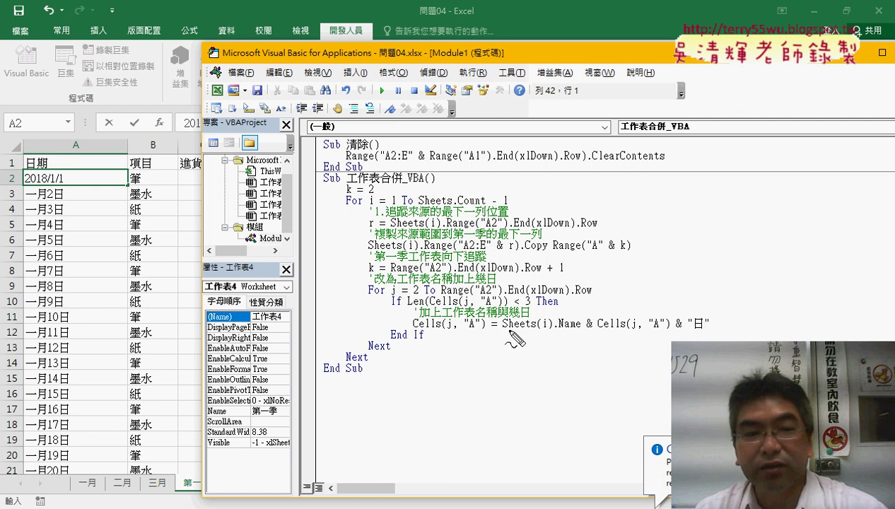
left_click_drag(502, 328, 709, 327)
mouse_move(71, 185)
left_mouse_down()
mouse_move(28, 188)
mouse_move(73, 191)
mouse_move(506, 348)
left_mouse_up()
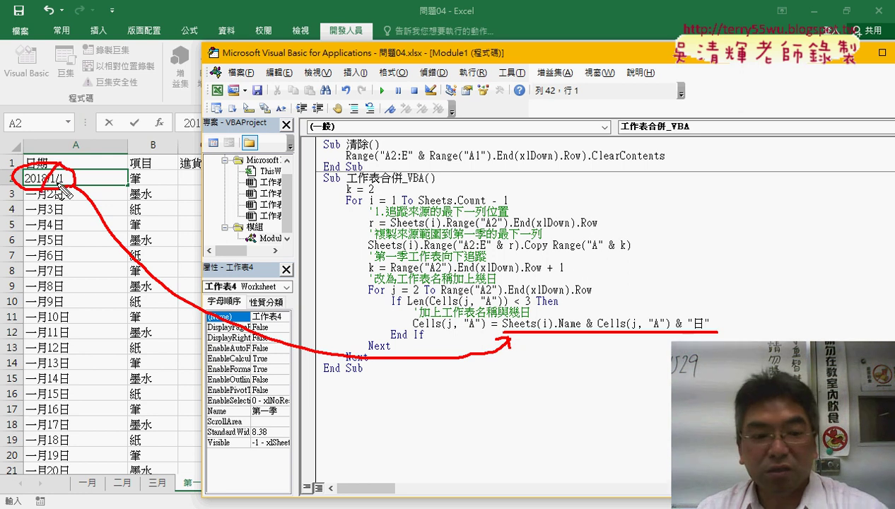
left_click_drag(95, 492, 85, 493)
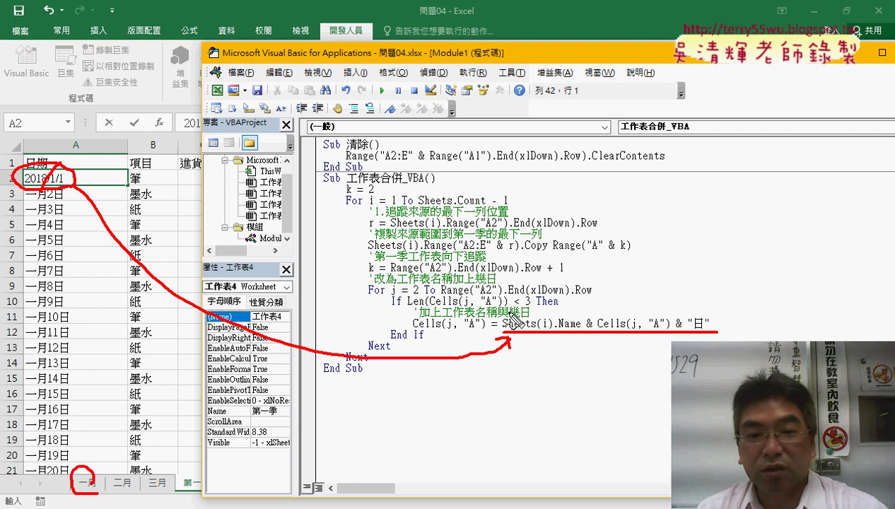
left_click_drag(365, 207, 374, 205)
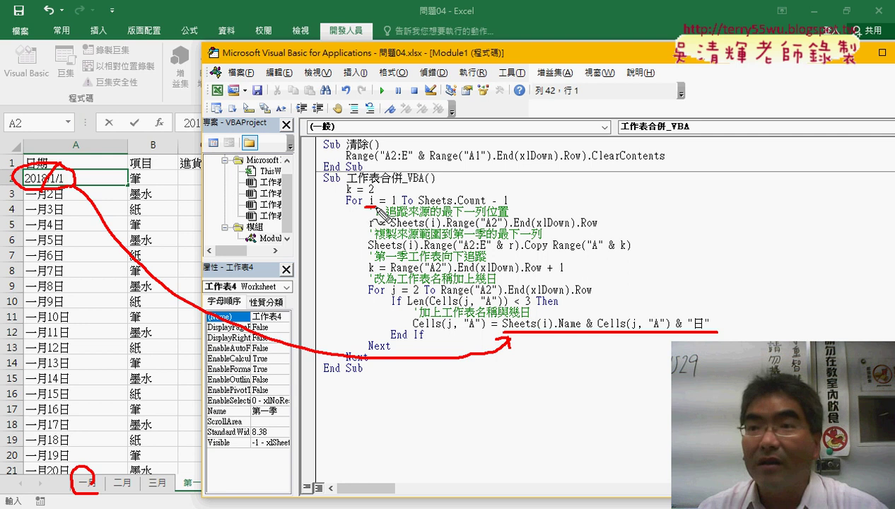